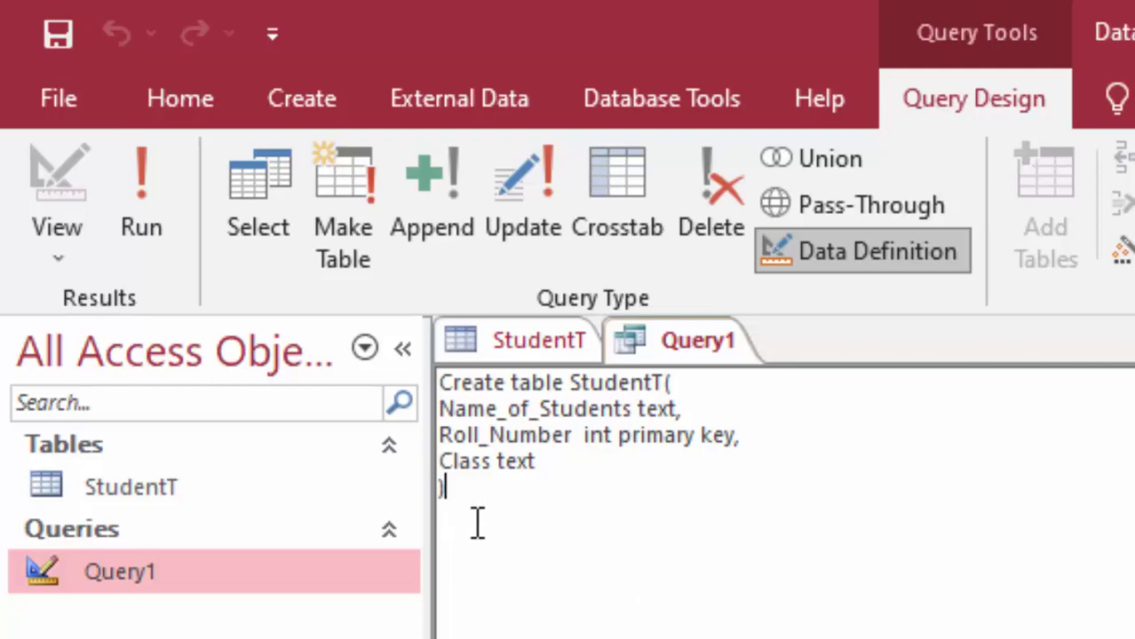
Run the Create table query, dismiss the 'table already exists' warning, and widen StudentT's Name_of_Students column
click(115, 190)
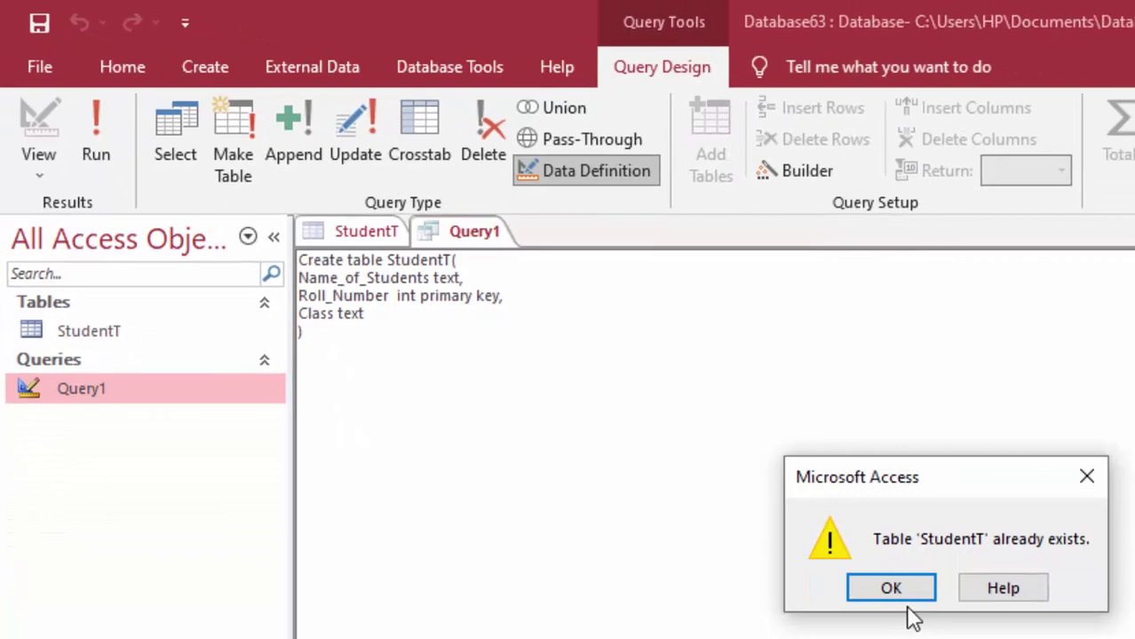
click(889, 585)
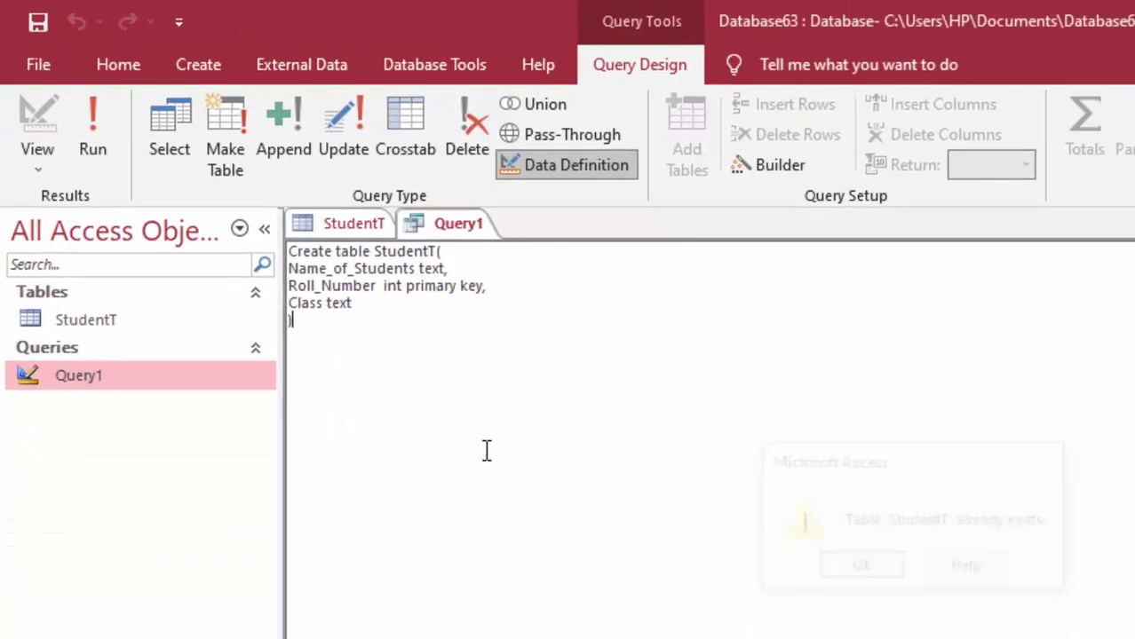
double_click(83, 320)
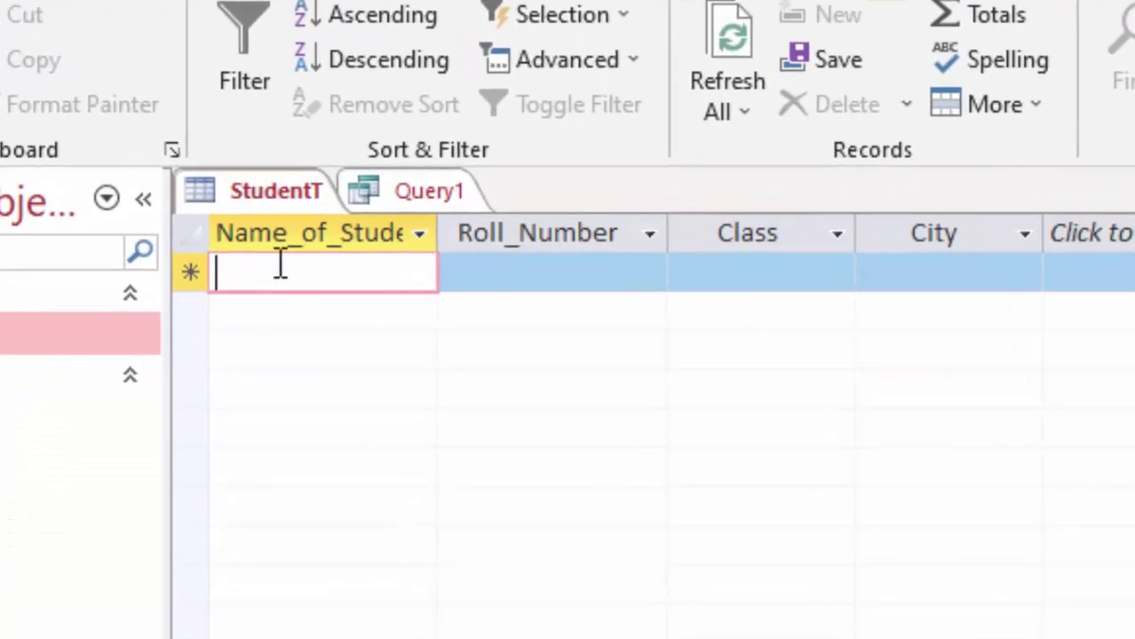
drag(425, 225, 504, 267)
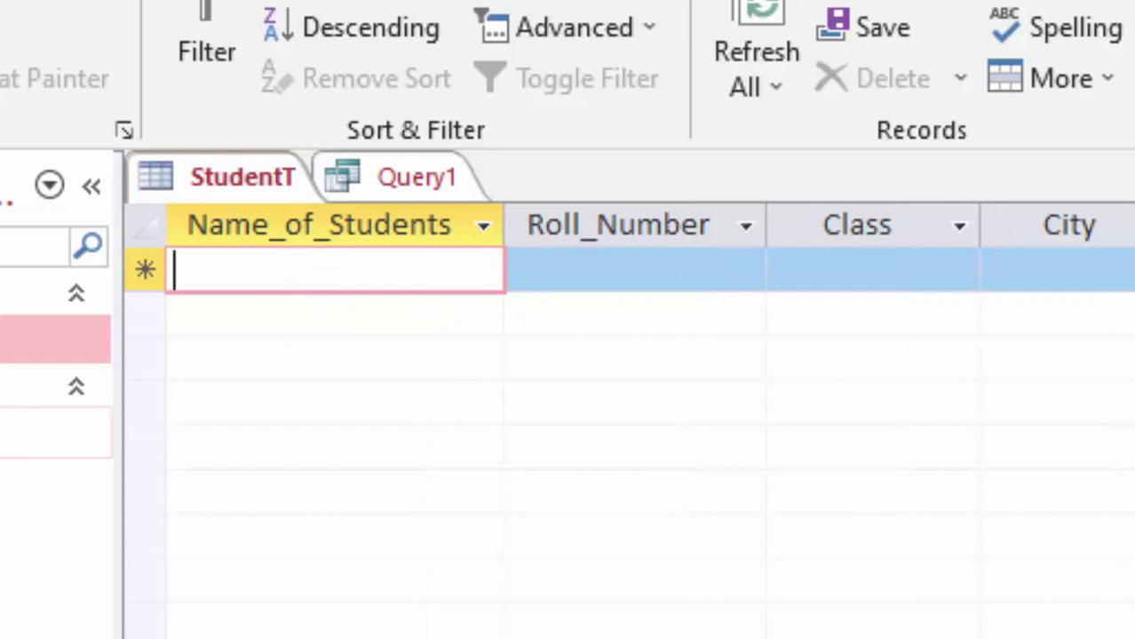
Inspect the Roll_Number primary key line and bring Query1's Create table SQL back into view
click(397, 182)
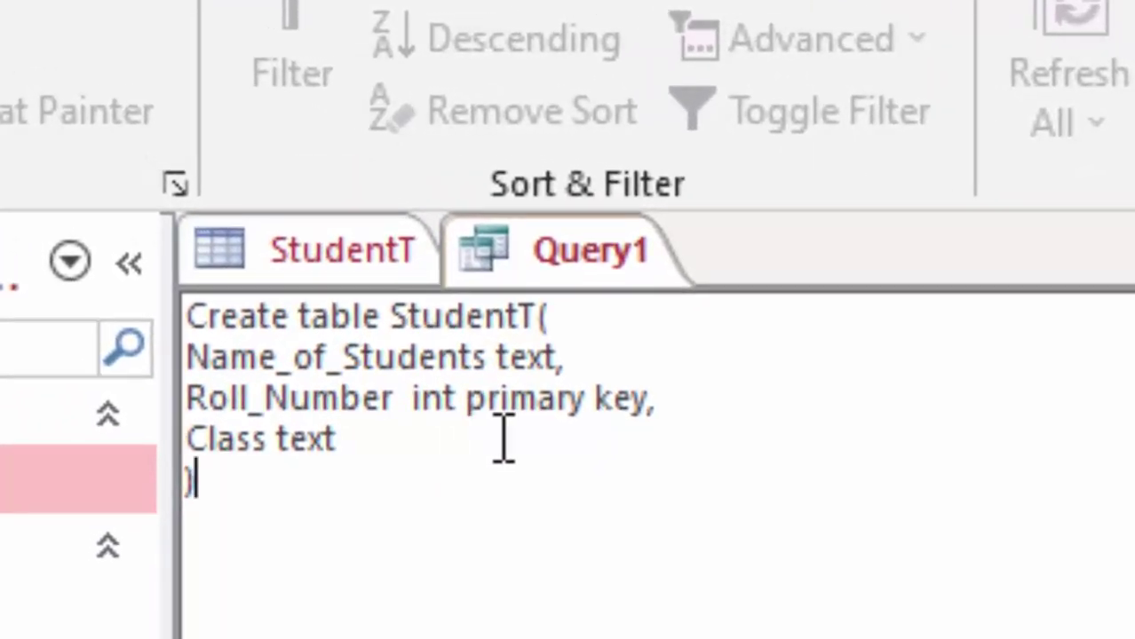
click(668, 411)
drag(647, 404, 177, 398)
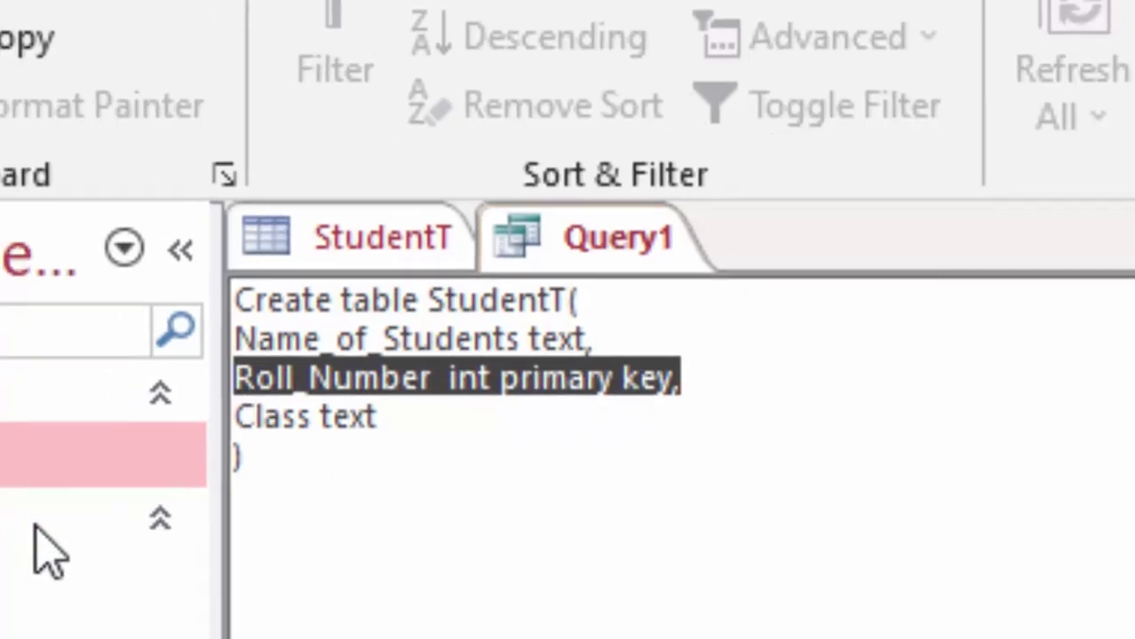
double_click(134, 454)
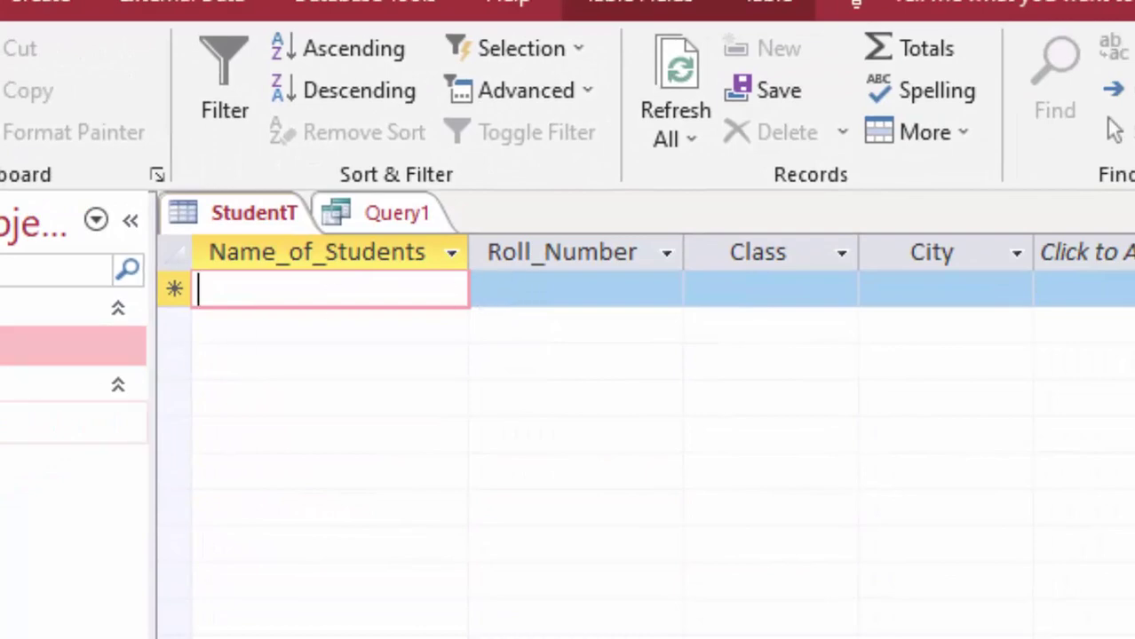
click(72, 421)
right_click(18, 422)
click(13, 482)
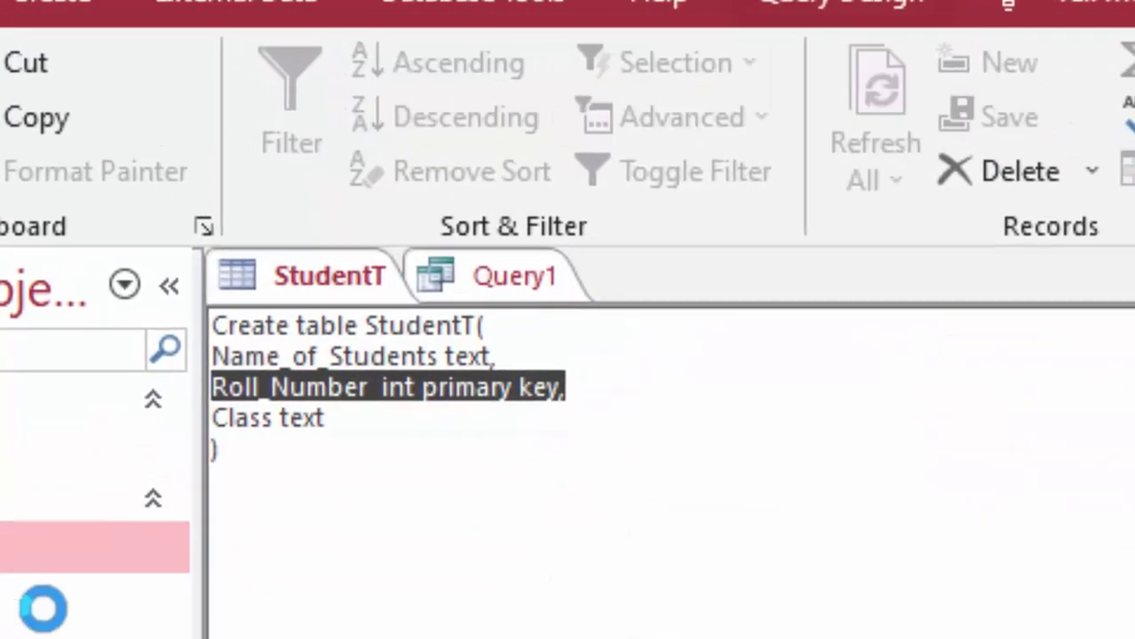
click(771, 529)
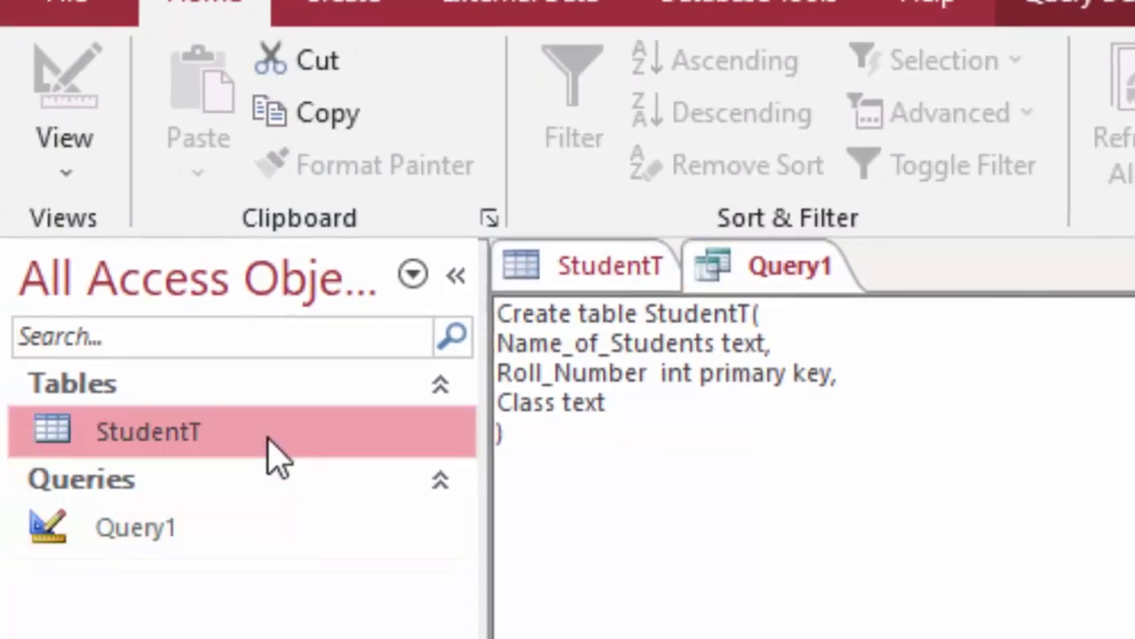
Enter the first StudentT record with the student's name, roll 1, class 12, city Deoria
double_click(226, 458)
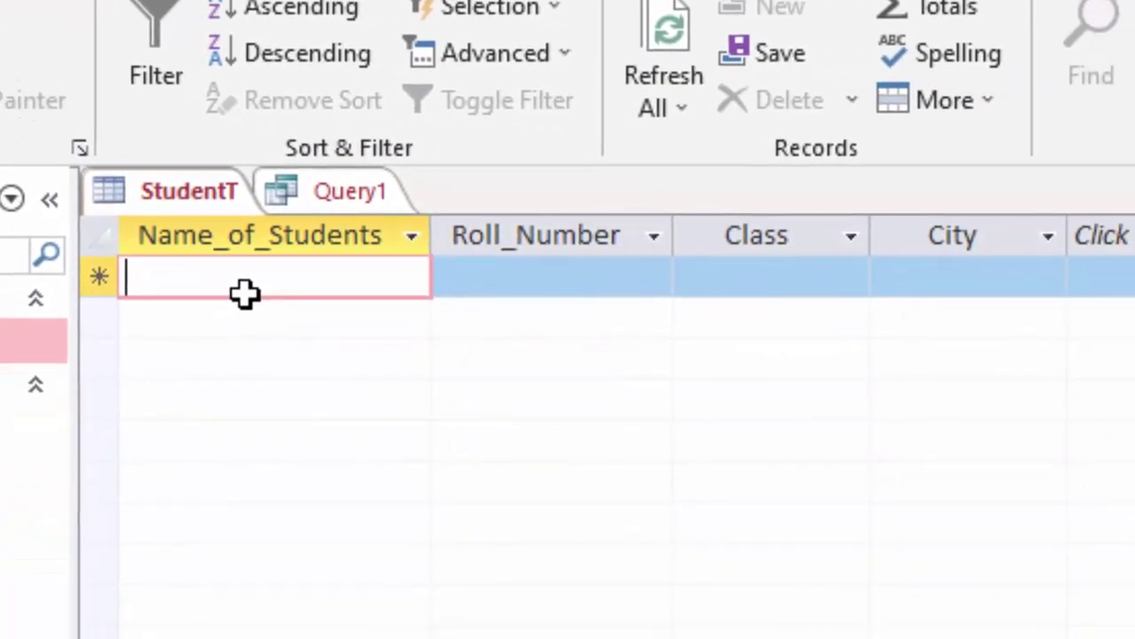
text(Ram)
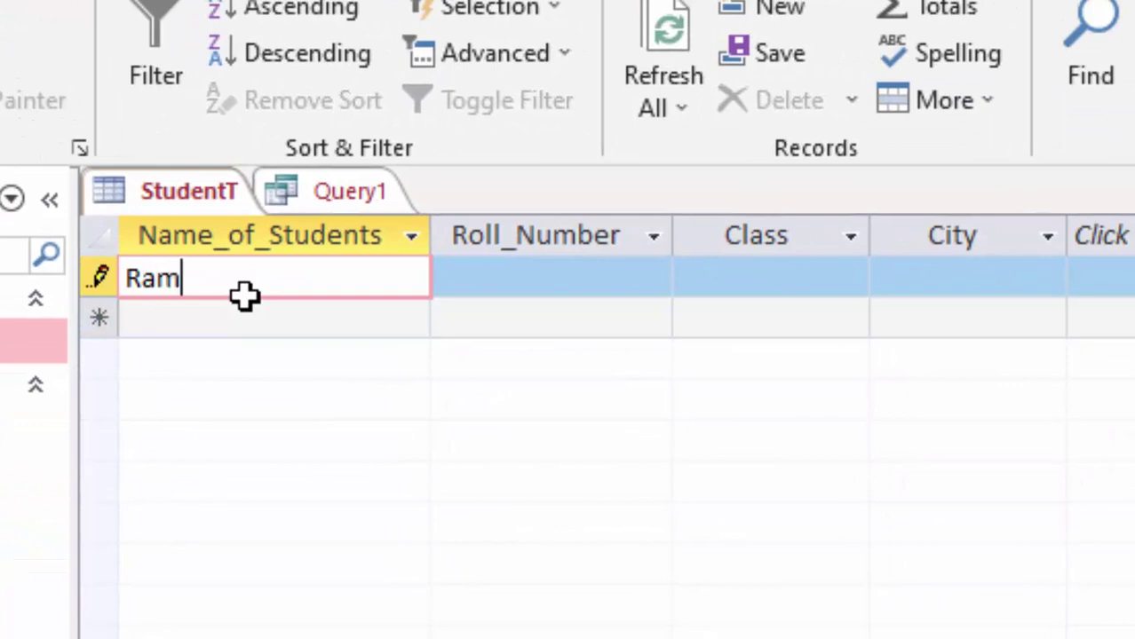
key(Tab)
text(1)
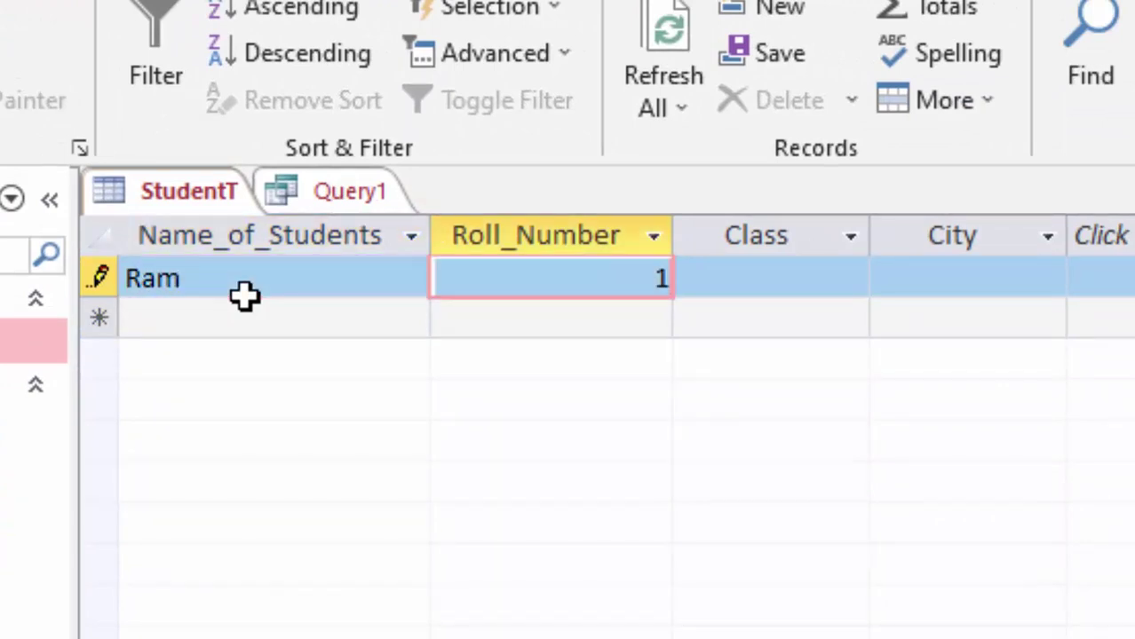
key(Tab)
text(12)
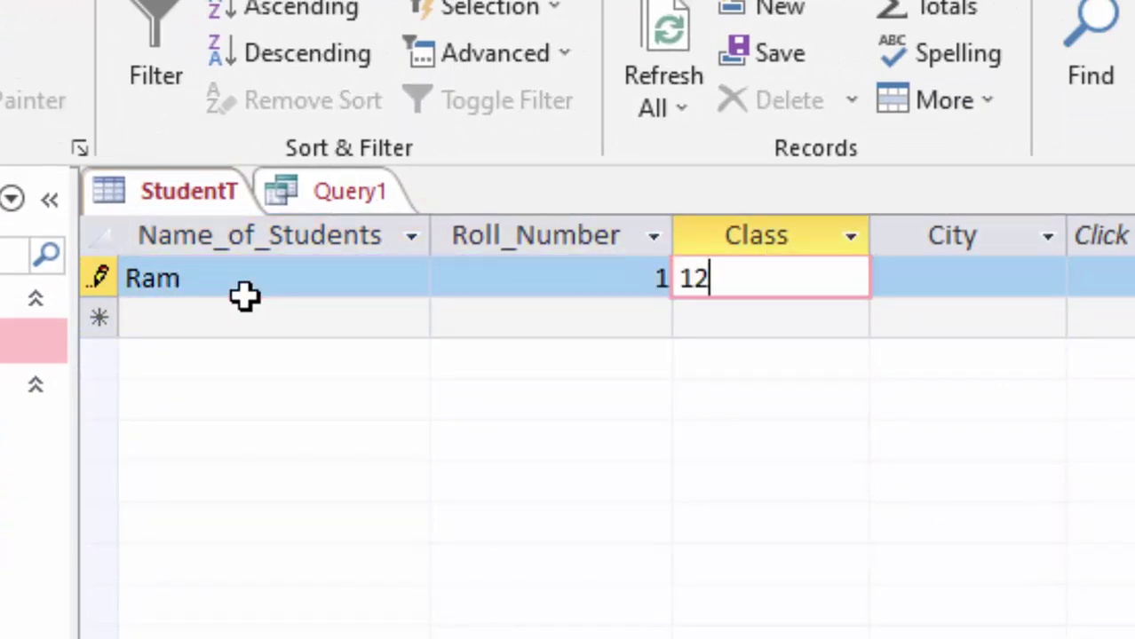
key(Tab)
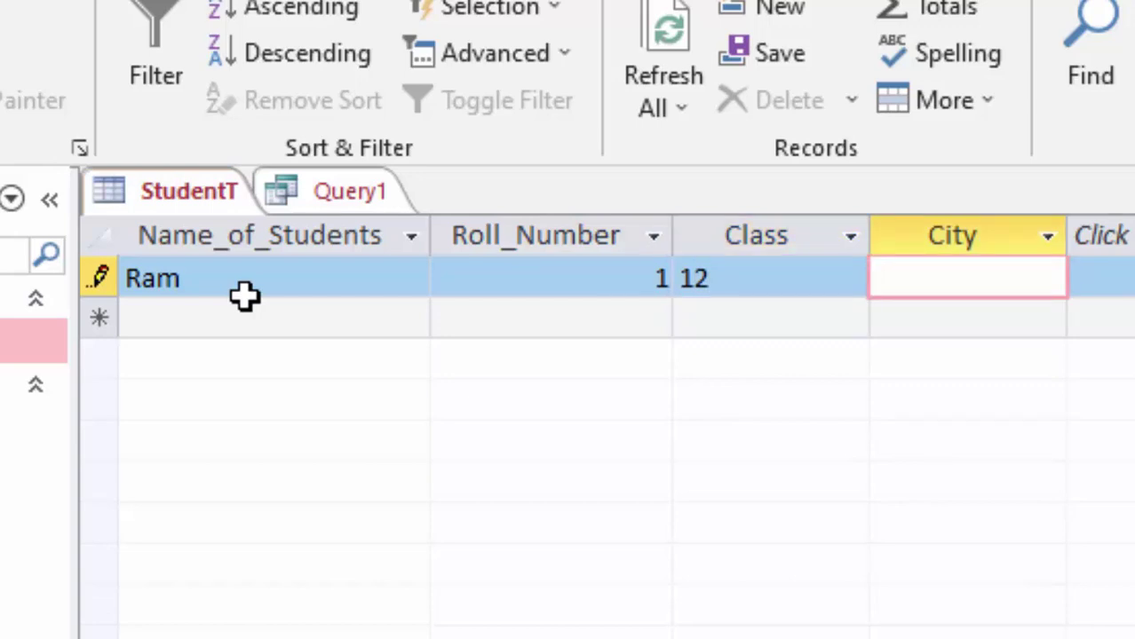
text(Deo)
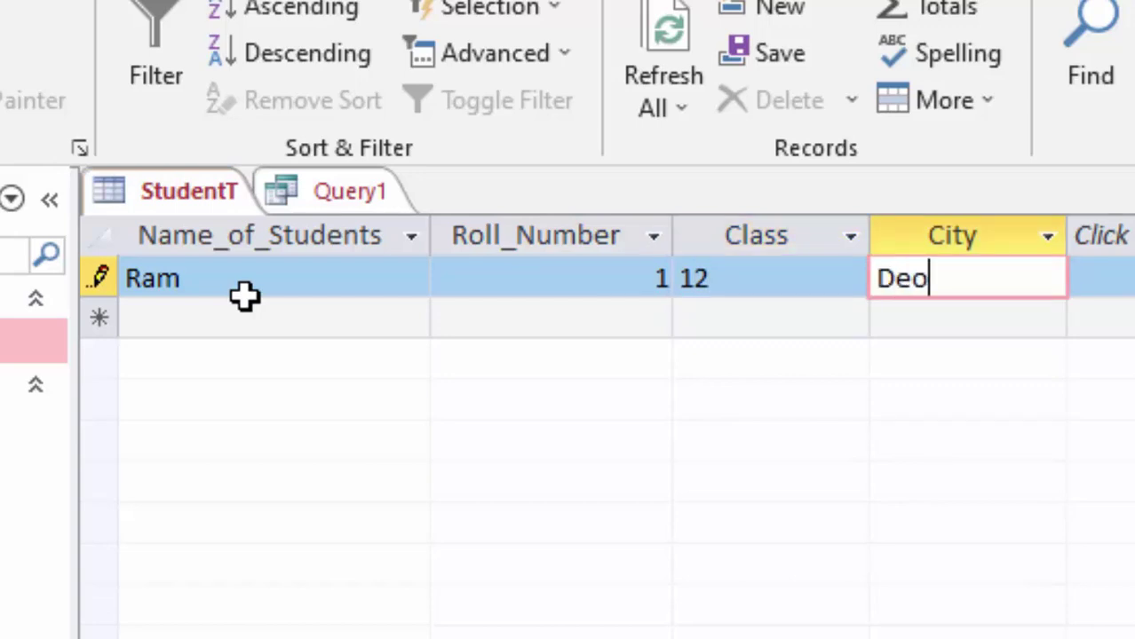
text(ria)
key(Tab)
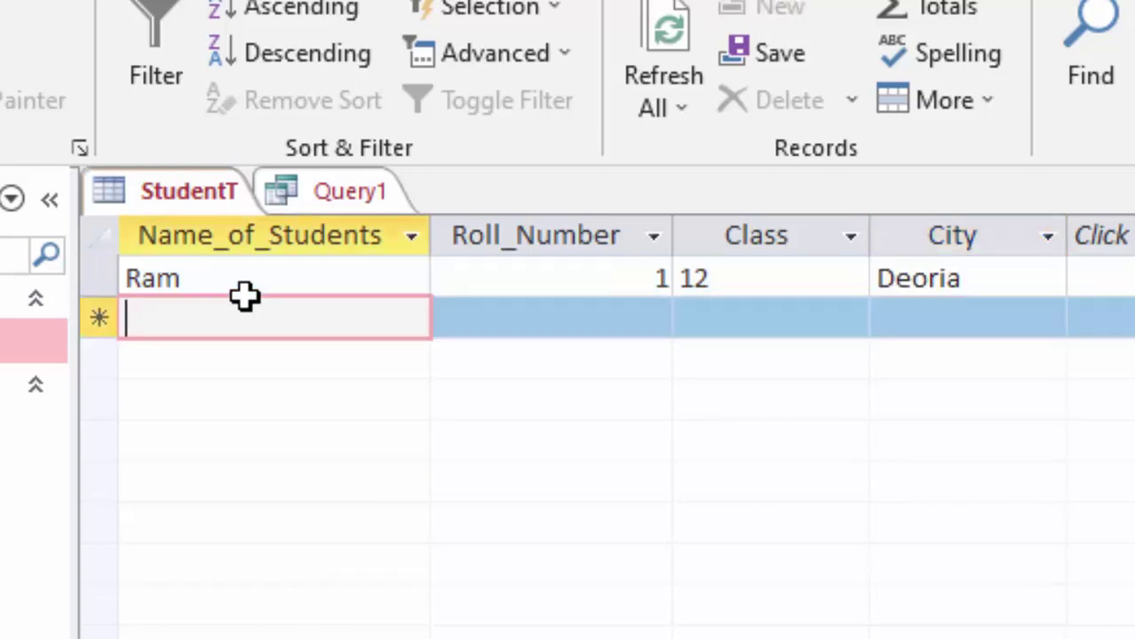
Start a second record repeating the same name, class 12 and city Deoria
text(Ram)
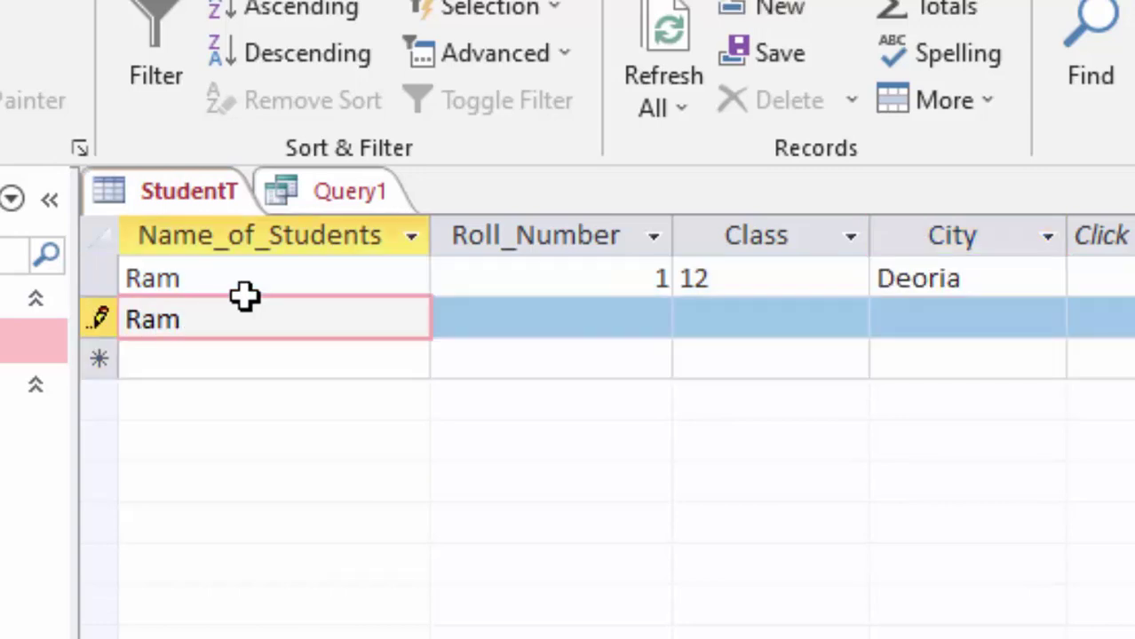
key(Tab)
text(1)
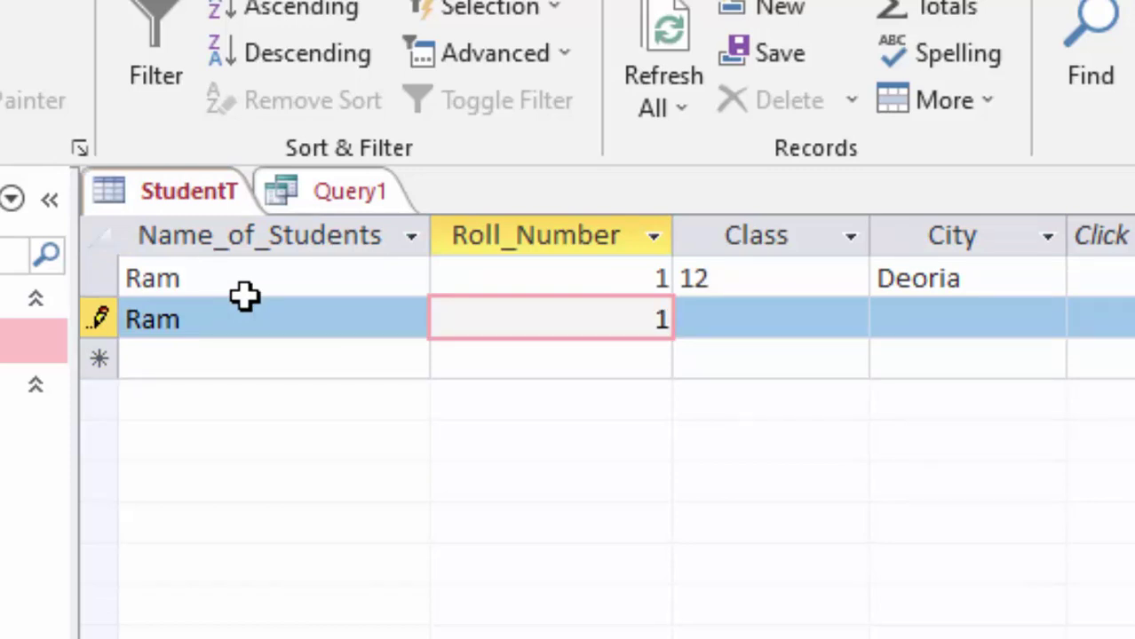
key(Tab)
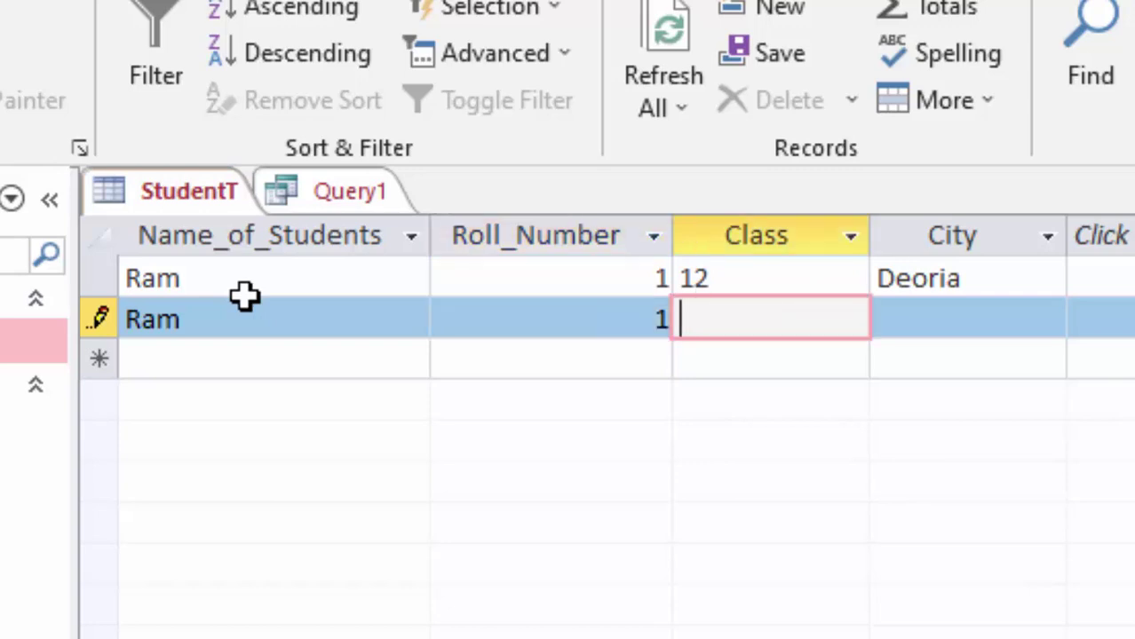
text(12)
key(Tab)
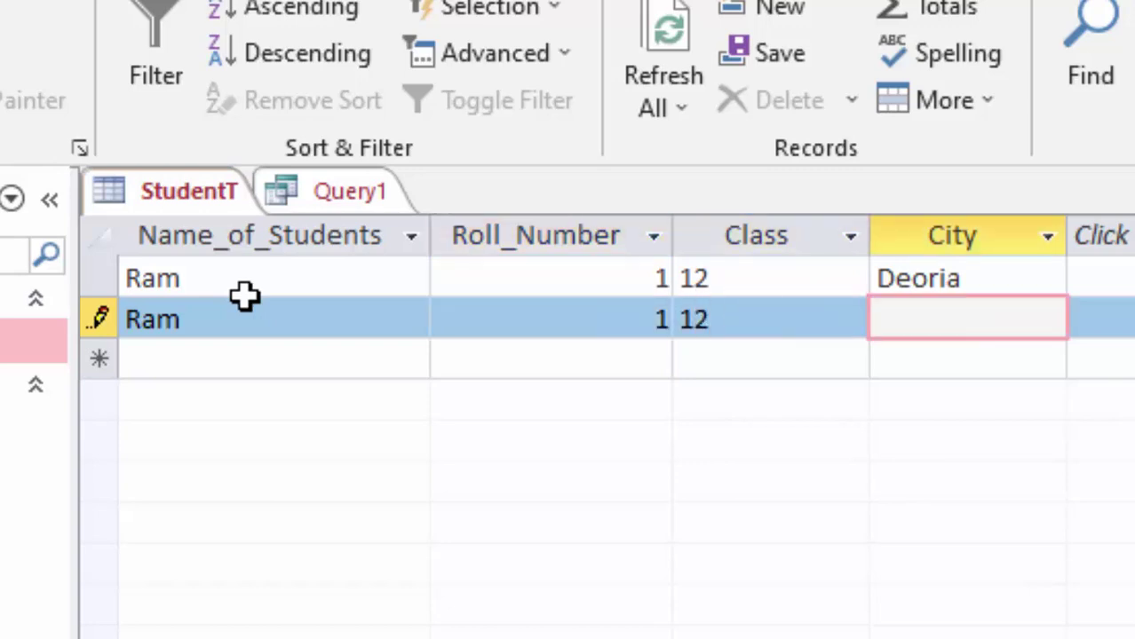
text(Deo)
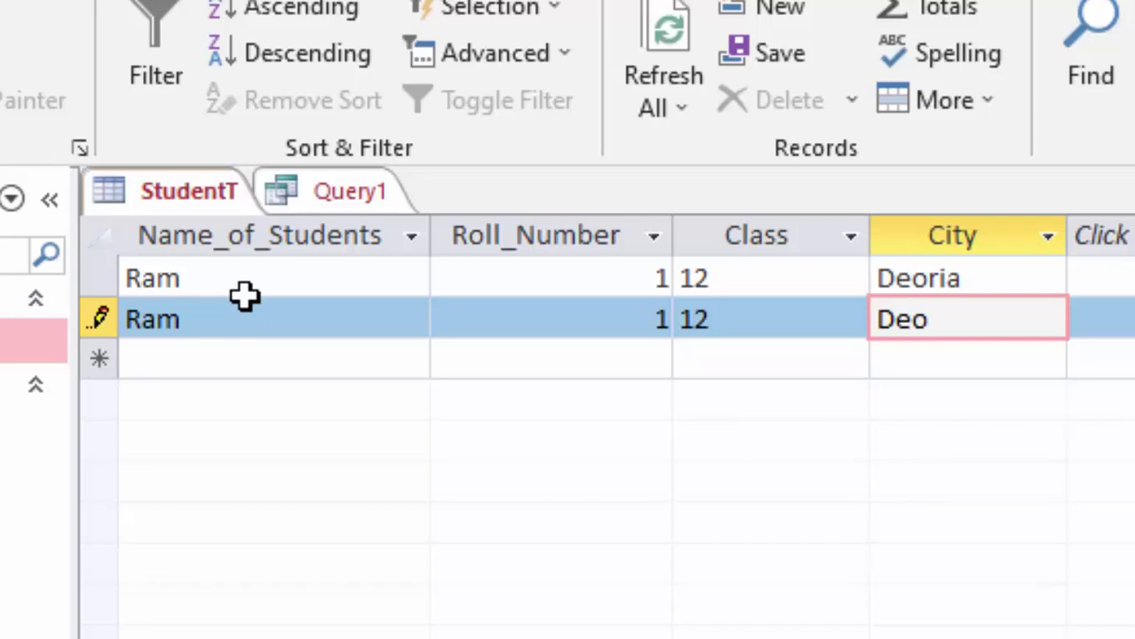
text(ria)
Clear the duplicate-key error by changing the second record's Roll_Number from 1 to 2
key(Return)
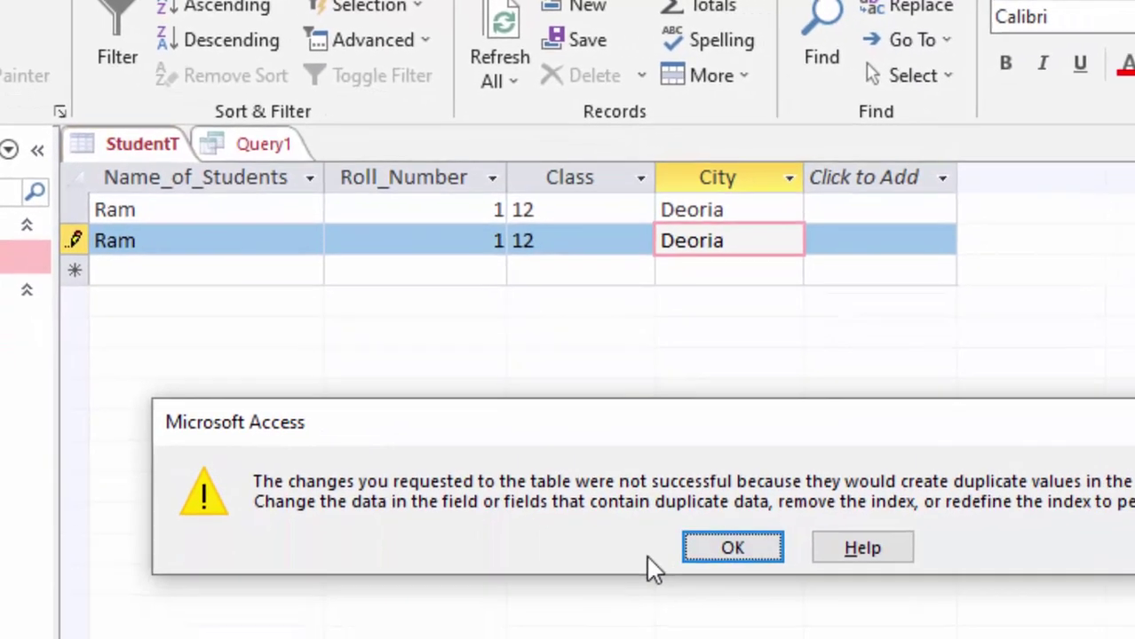
click(692, 537)
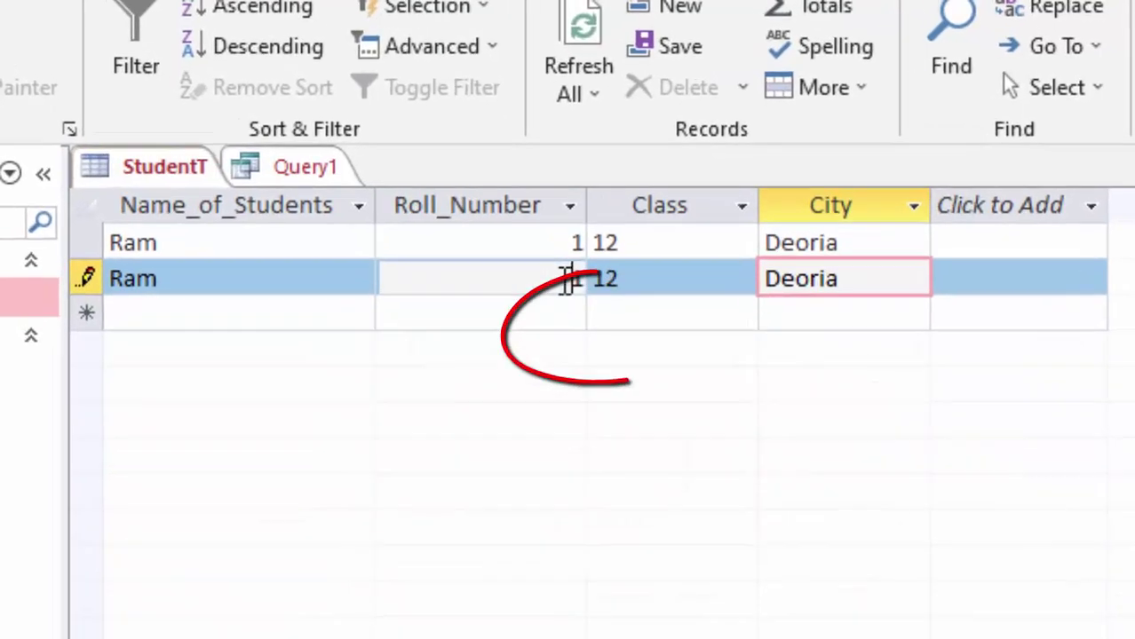
double_click(487, 235)
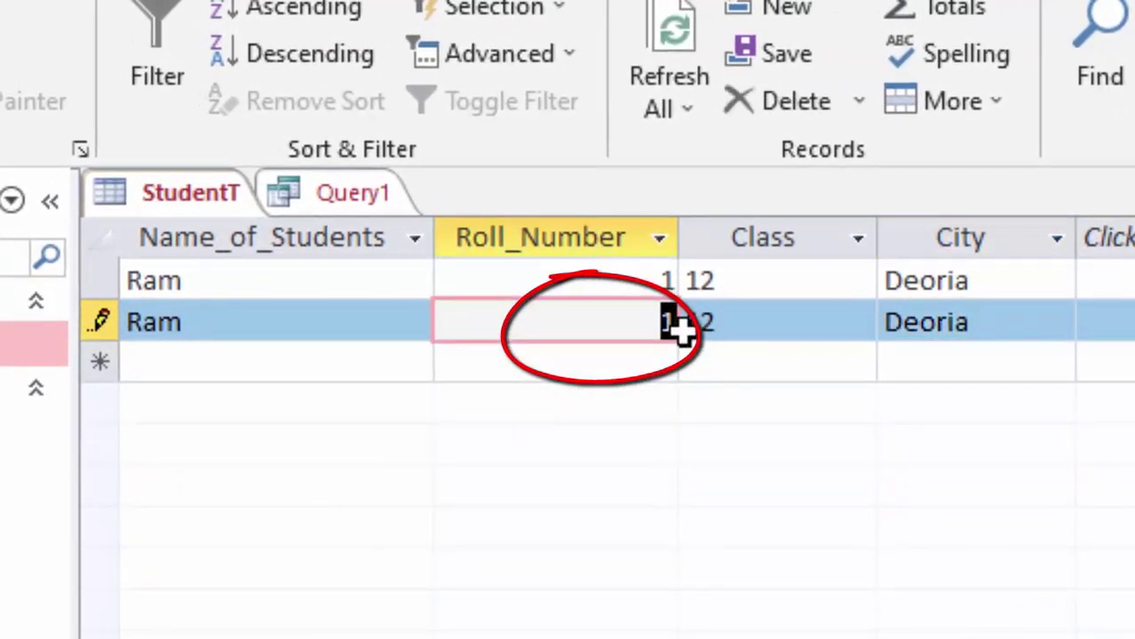
key(BackSpace)
text(2)
key(Tab)
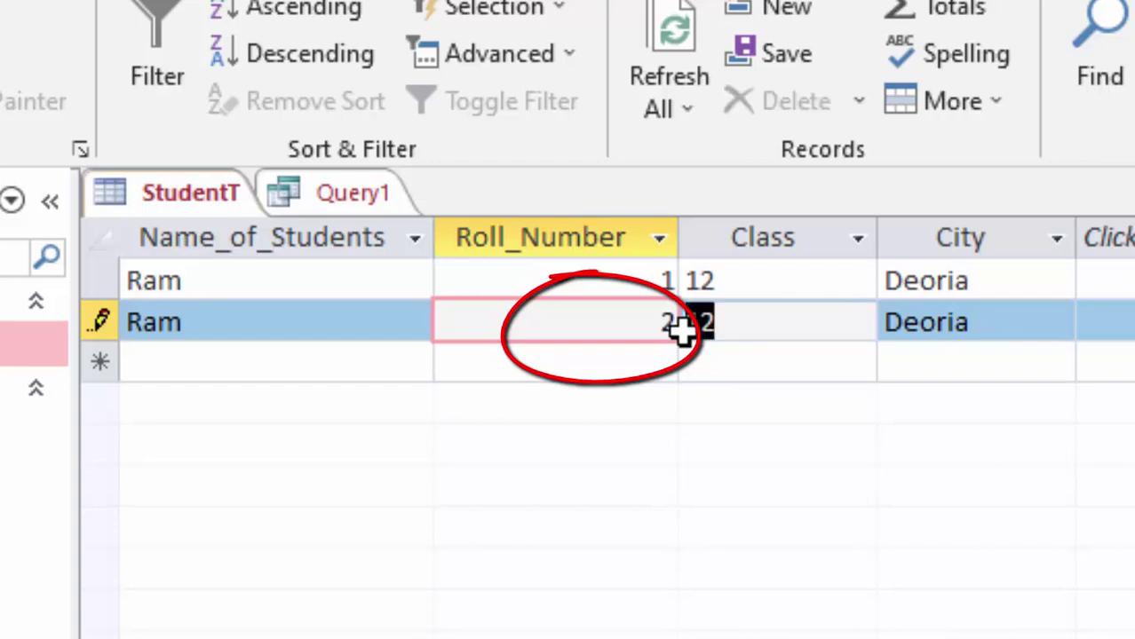
key(Tab)
key(Tab)
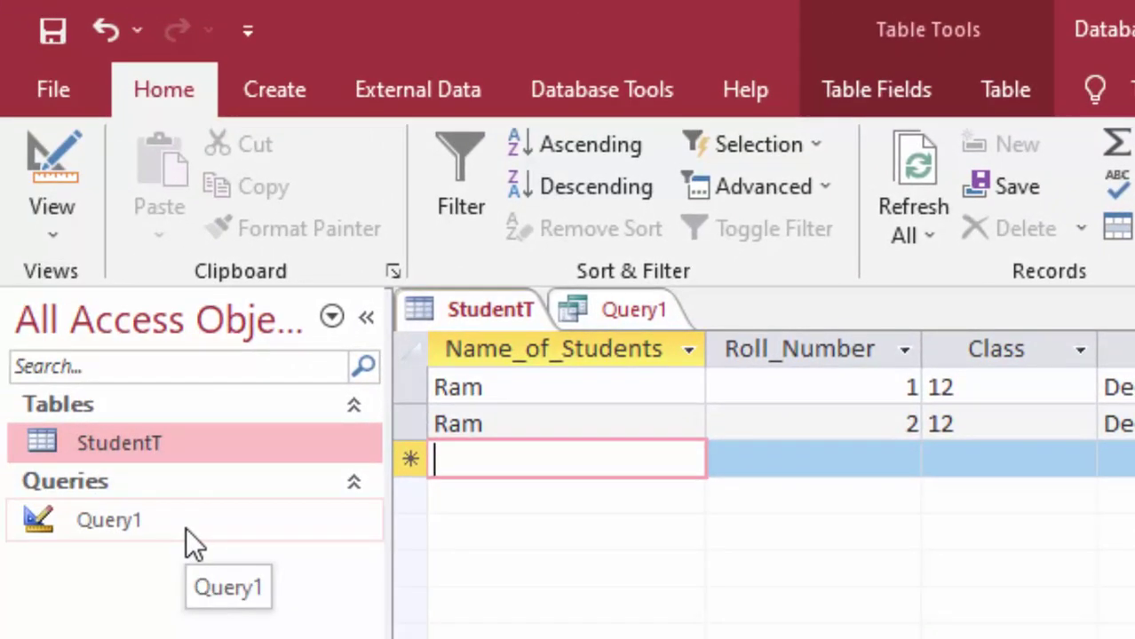
Create Query2 in Query Design with no tables and switch it to SQL view at SELECT
click(249, 96)
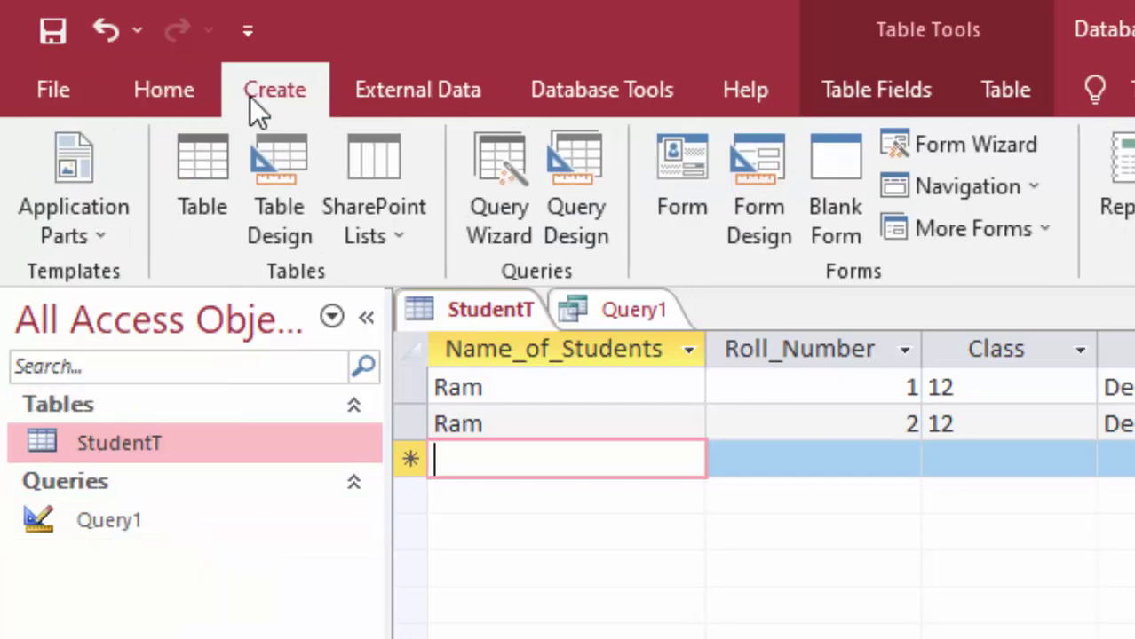
click(589, 155)
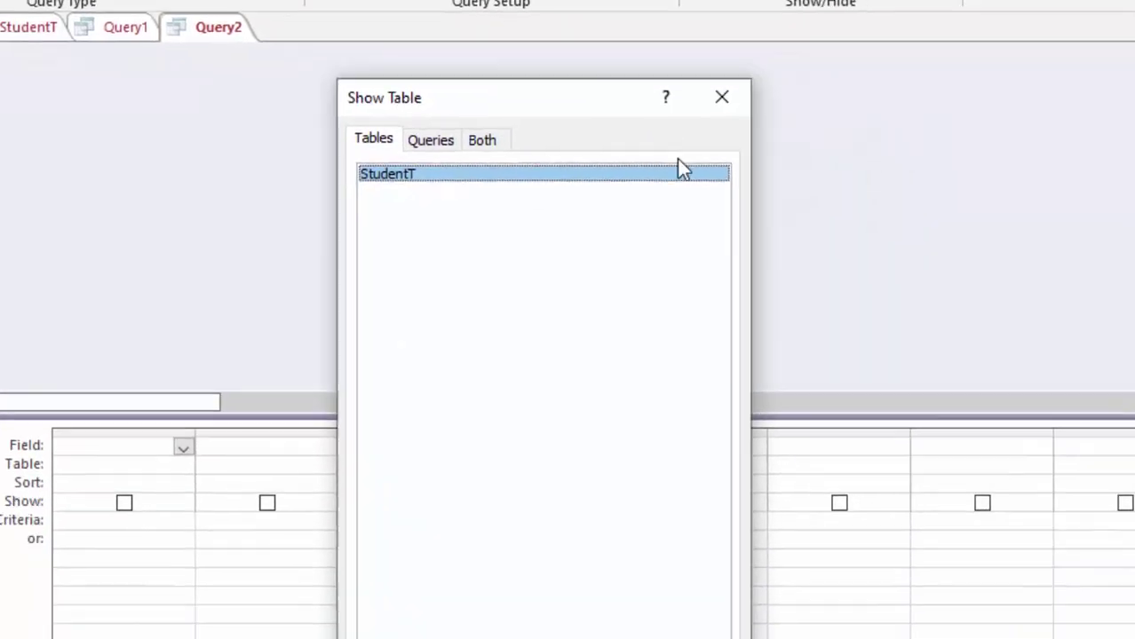
click(607, 619)
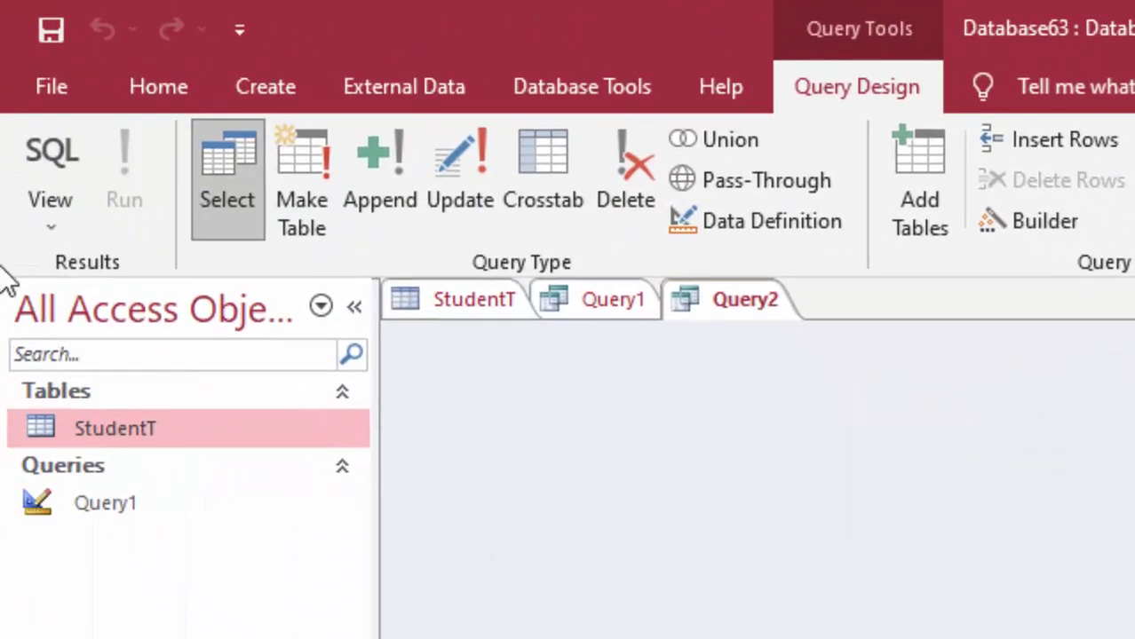
click(50, 141)
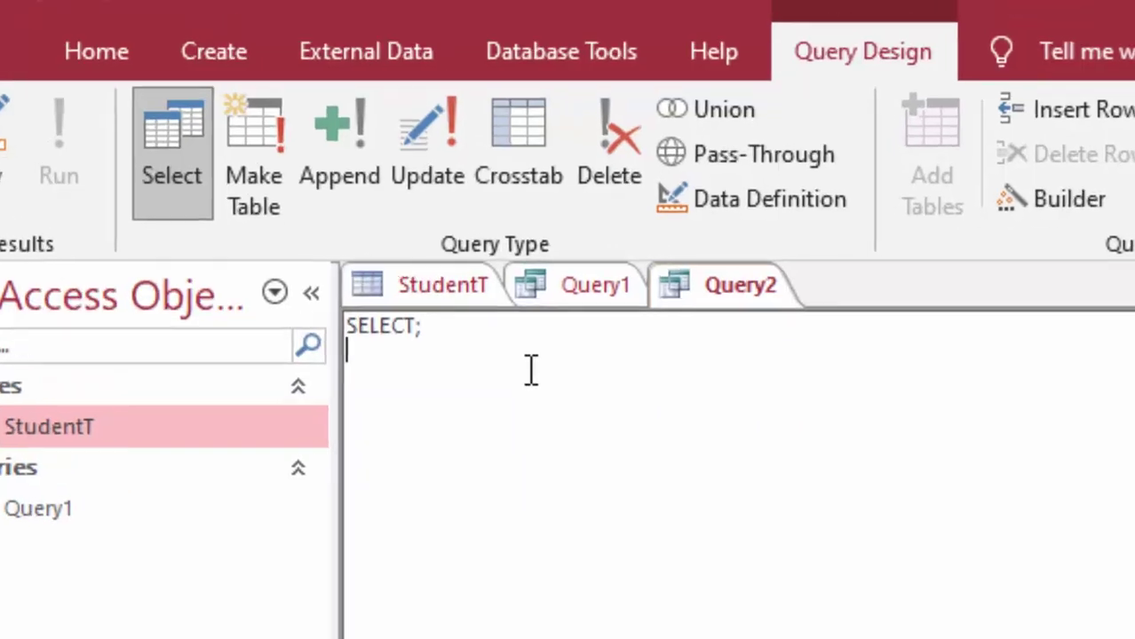
click(528, 330)
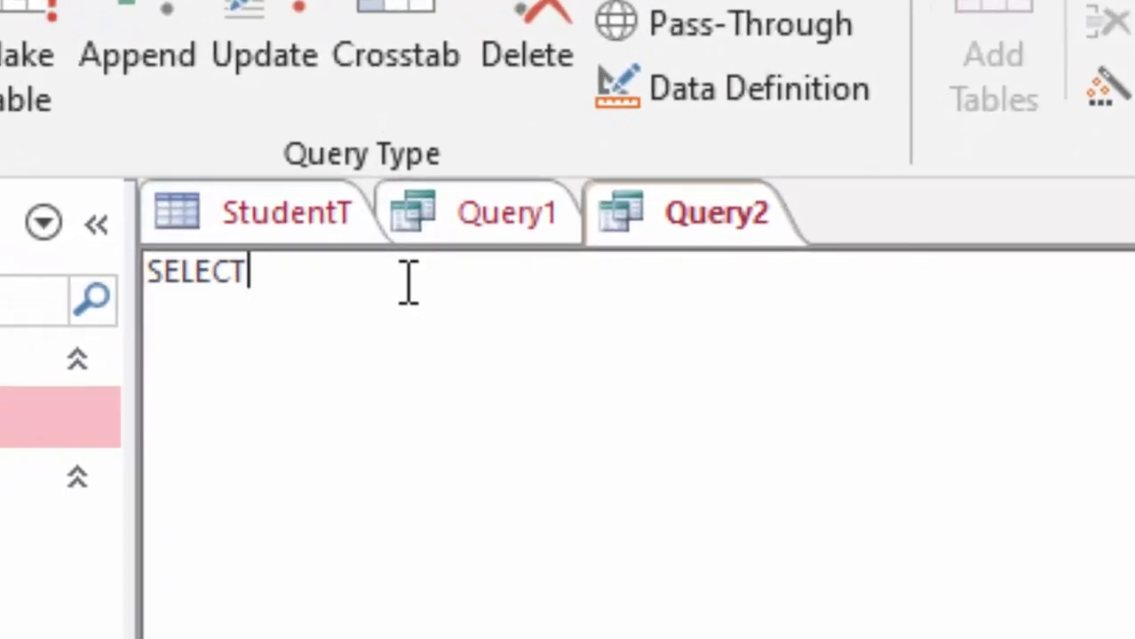
Replace SELECT with 'alter table StudentT' and 'add column Country text', correcting the Countrt typo
key(BackSpace)
key(BackSpace)
key(BackSpace)
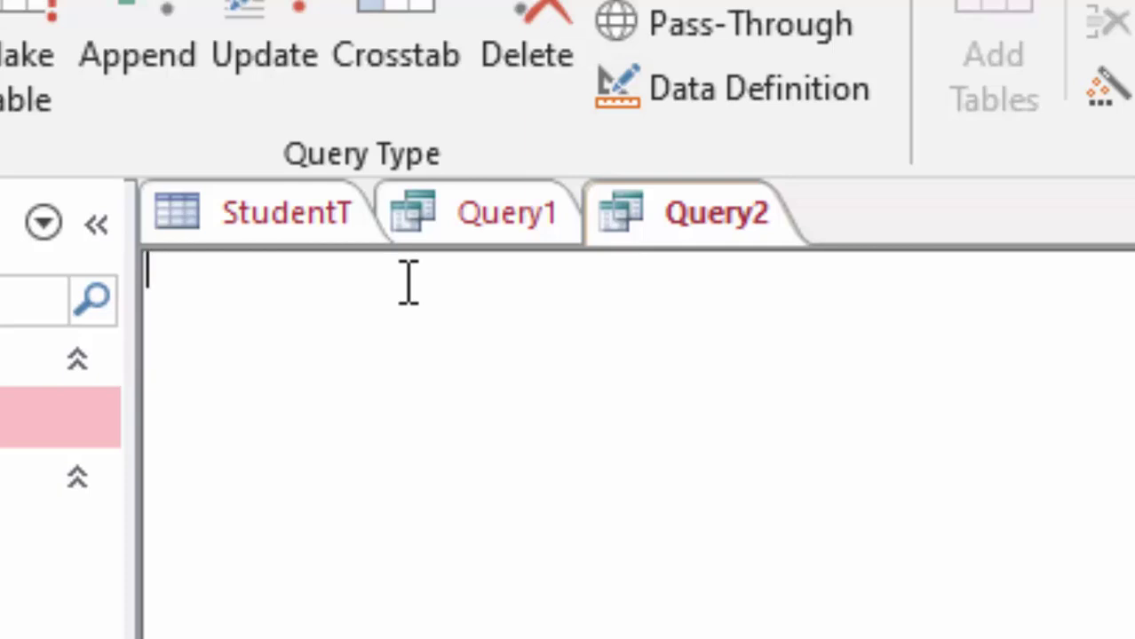
text(alte)
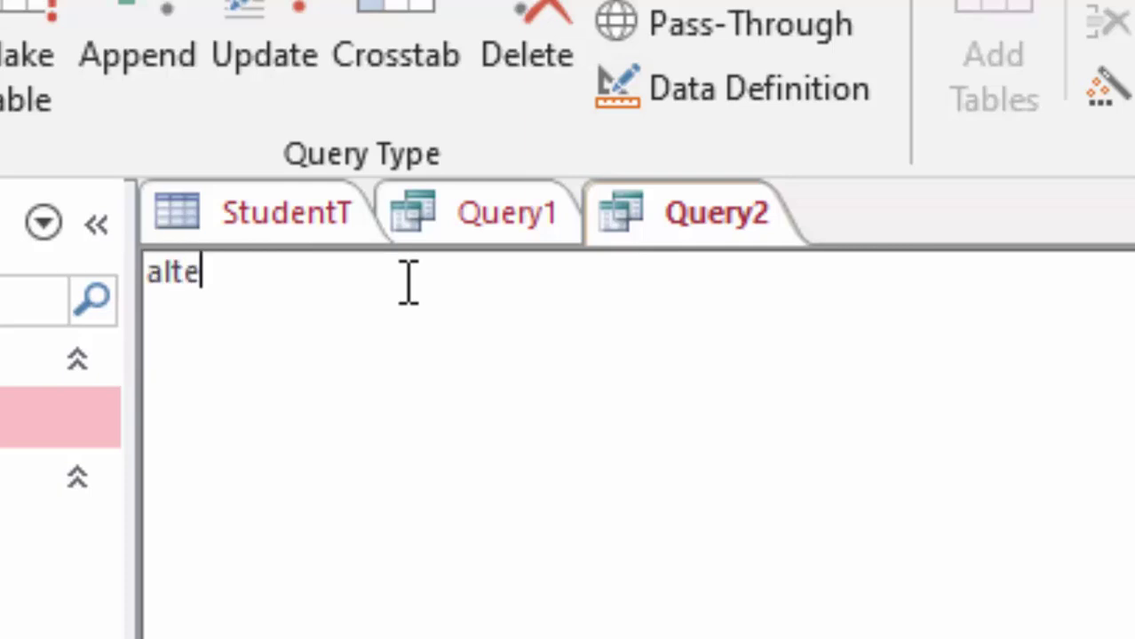
text(r ta)
text(b)
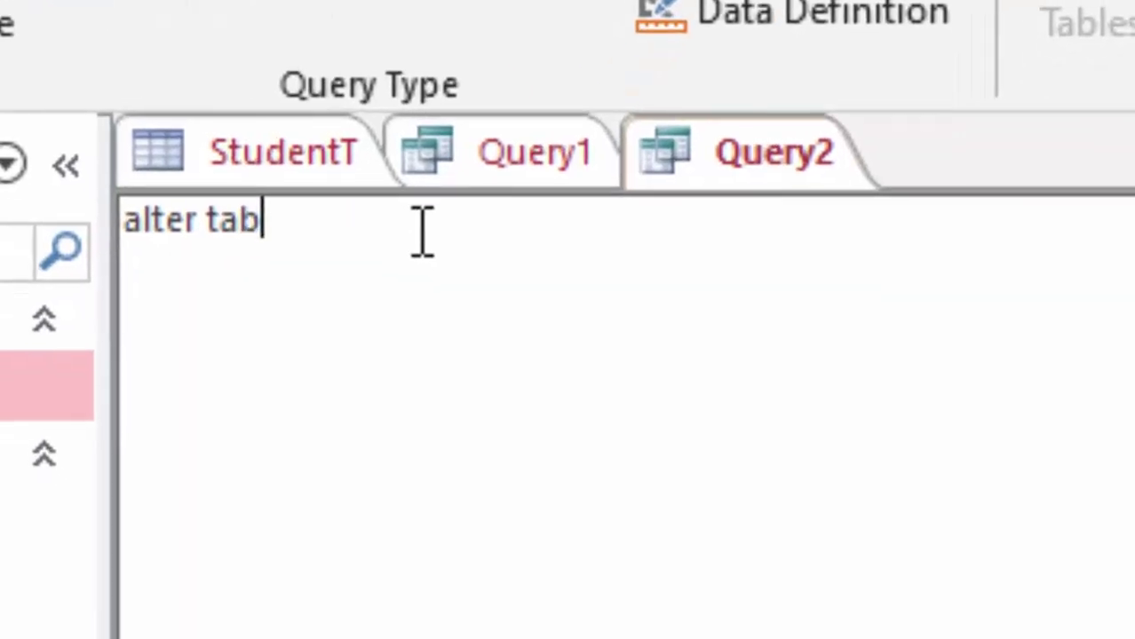
text(le )
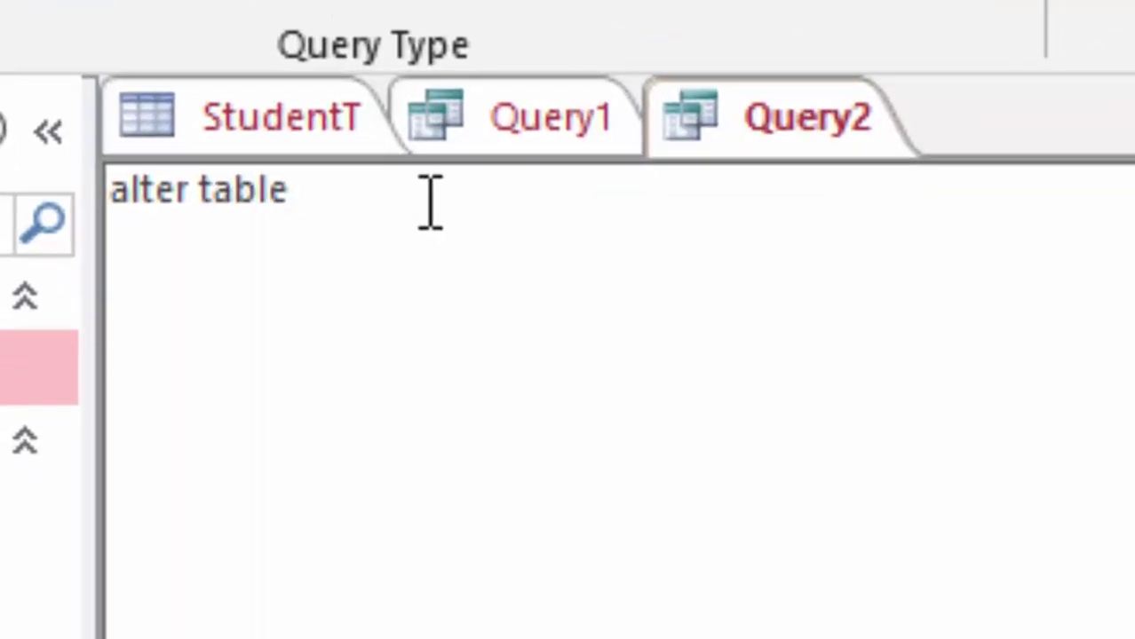
text(Stud)
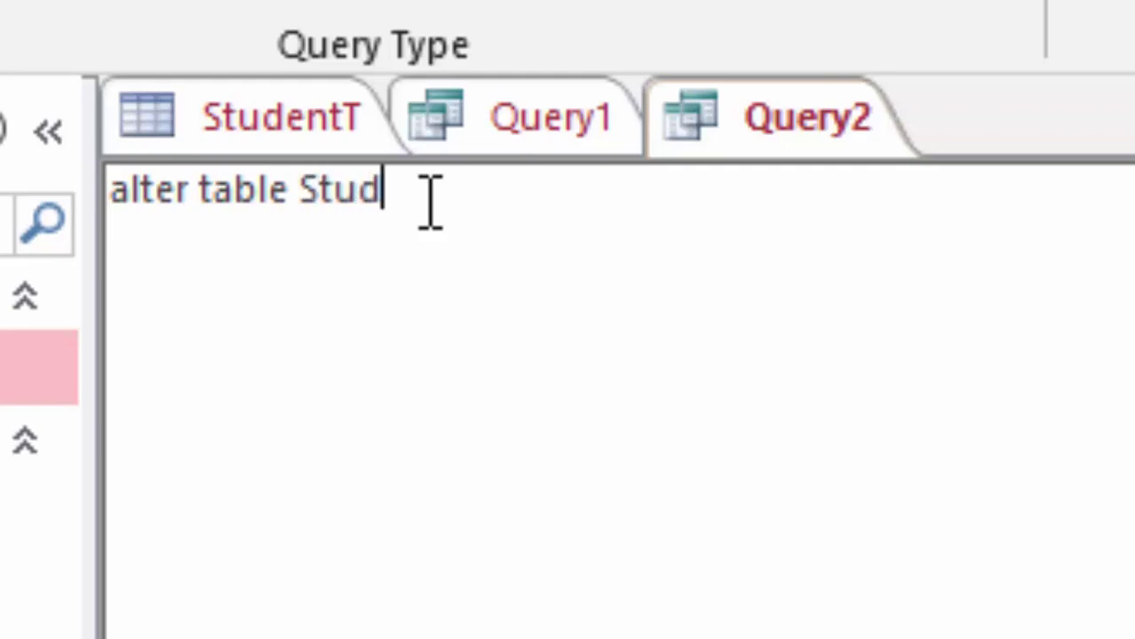
text(entT)
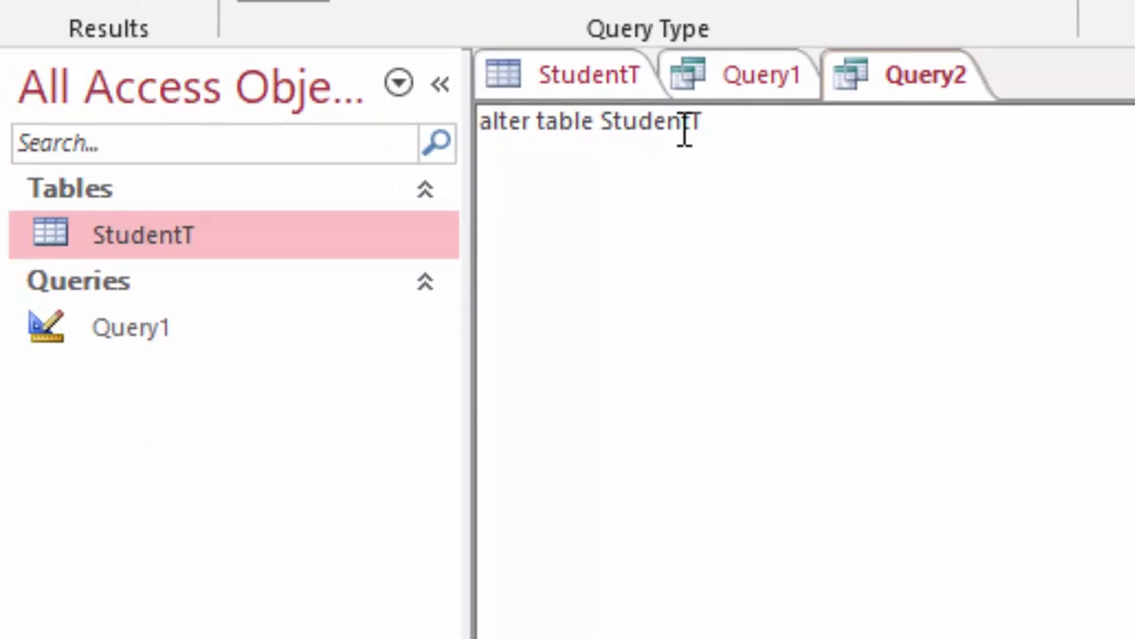
key(Return)
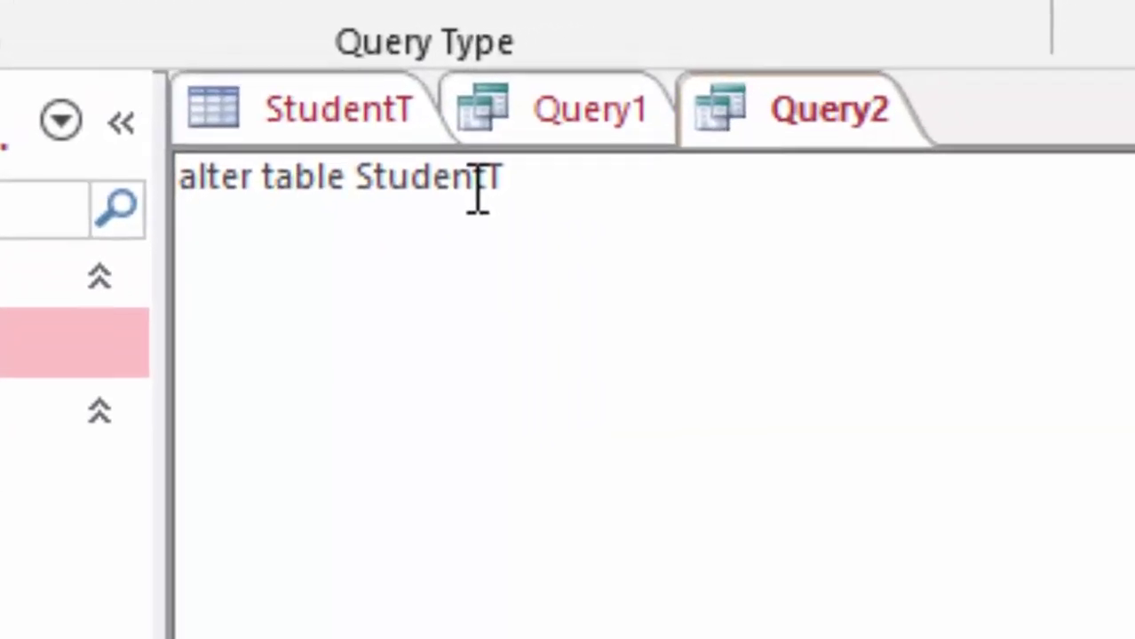
text(ad)
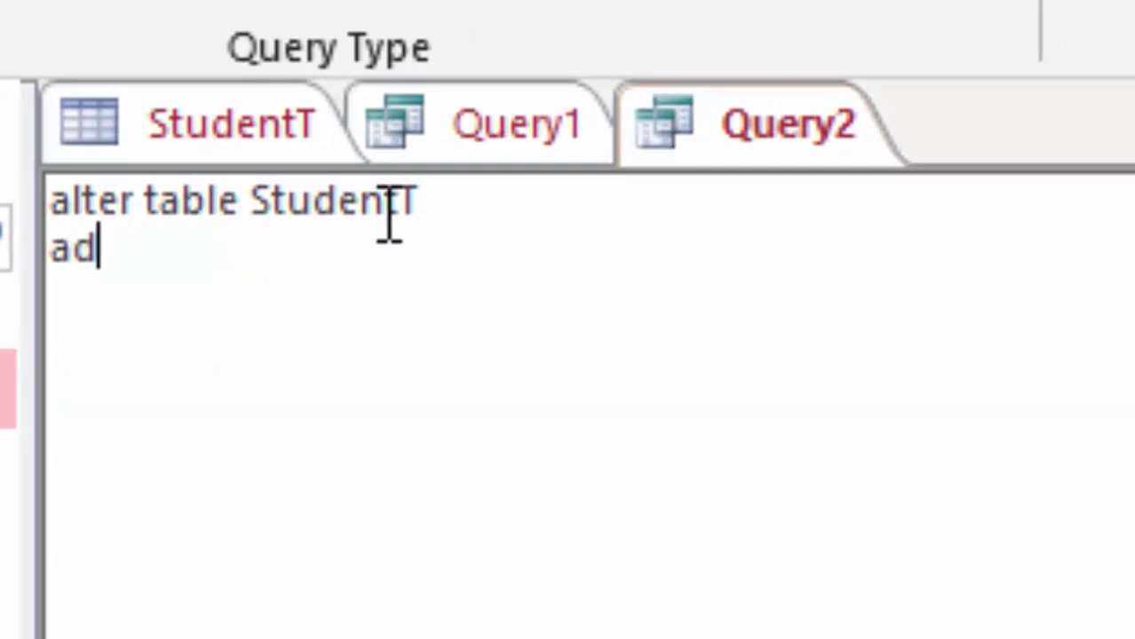
text(d )
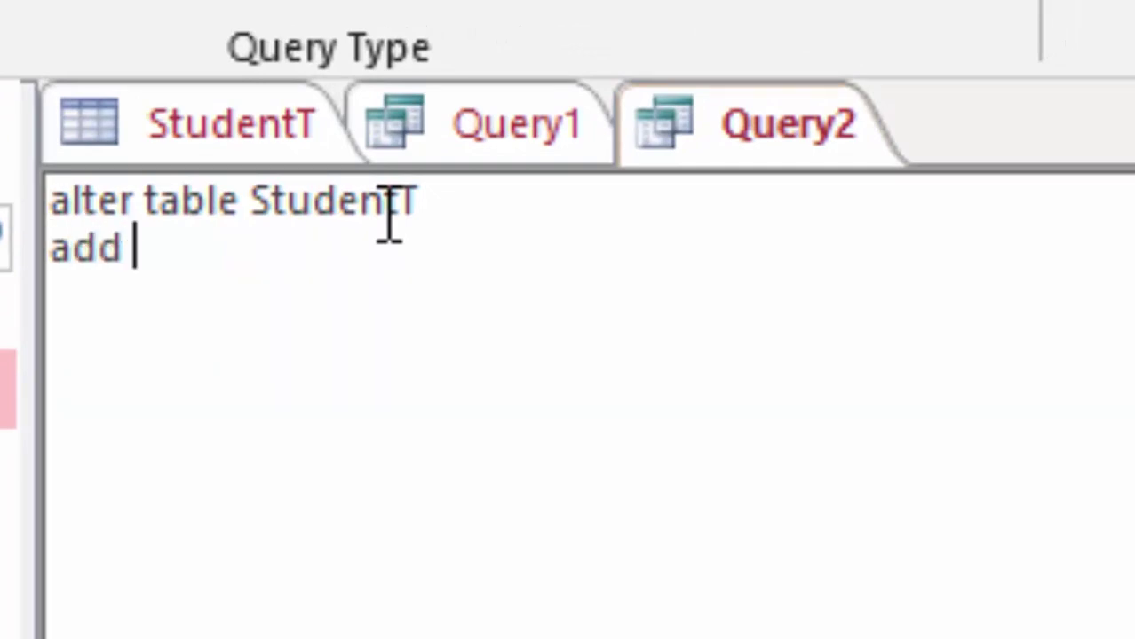
text(c)
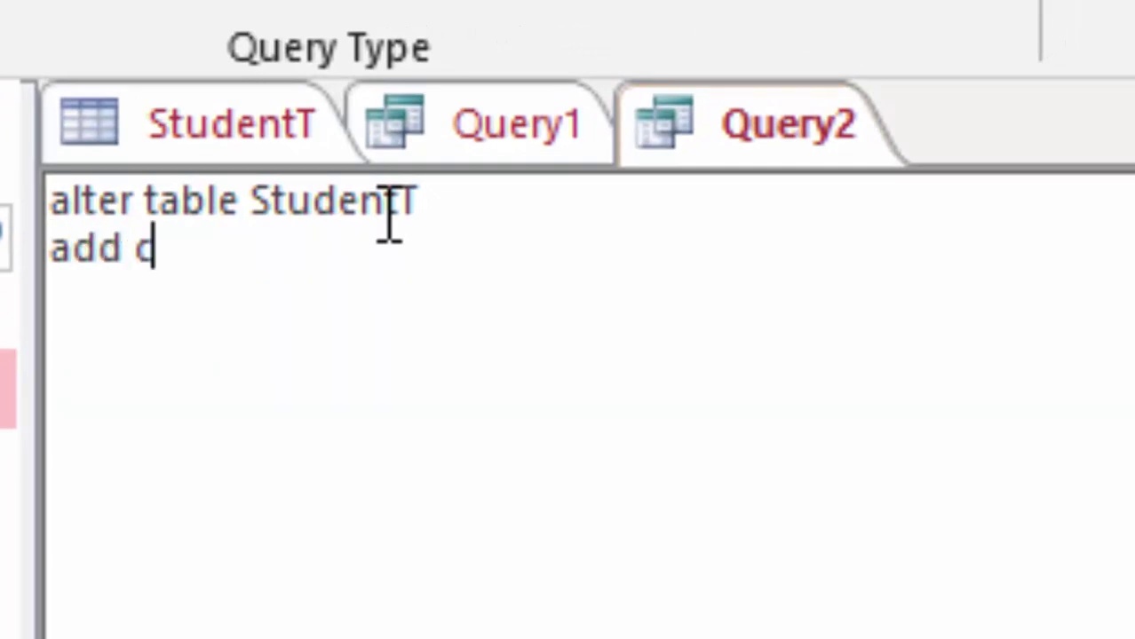
text(olumn)
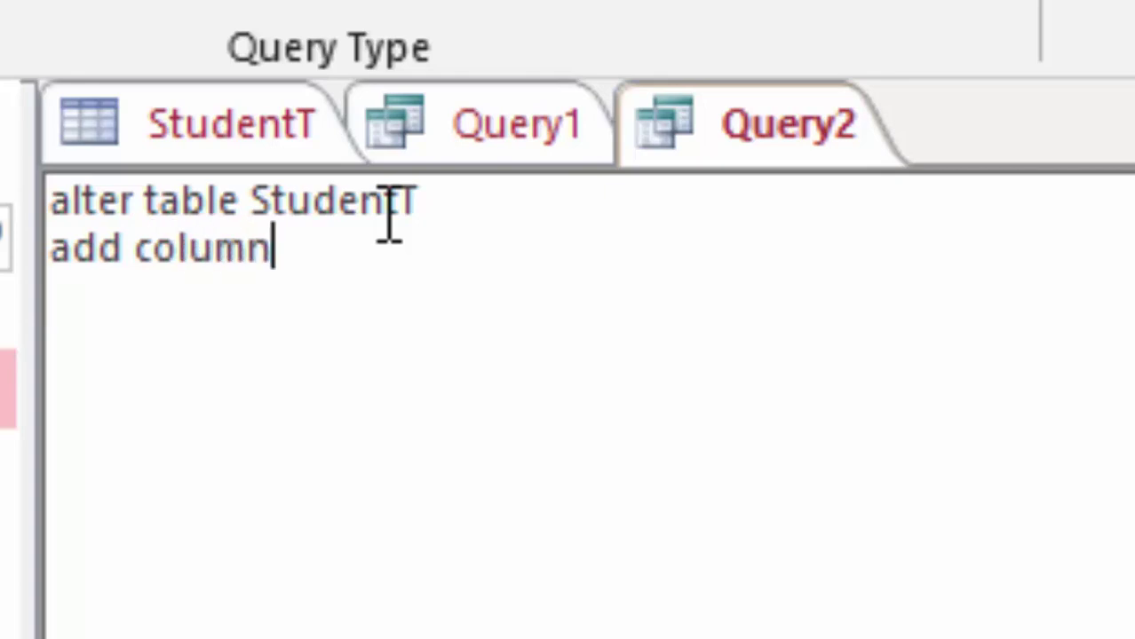
text( C)
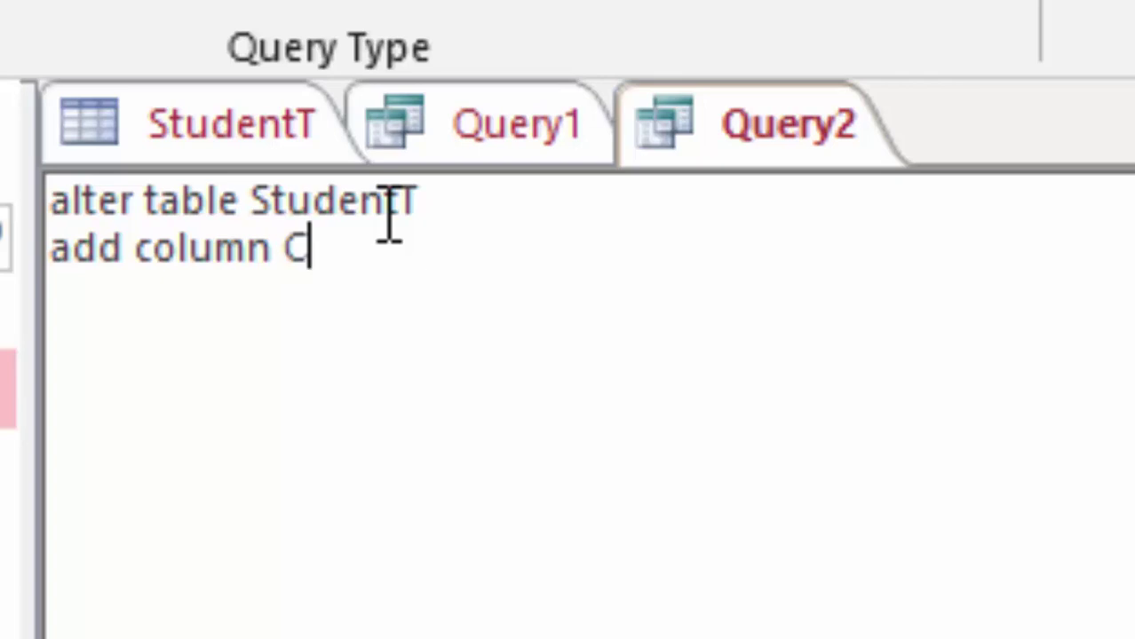
text(ount)
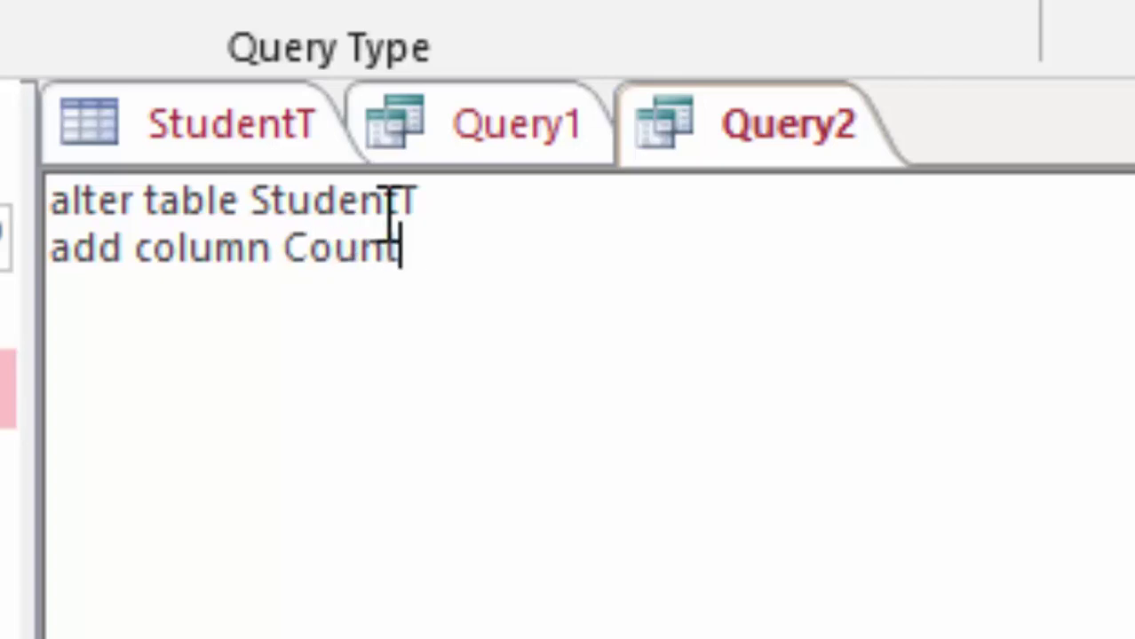
text(rt)
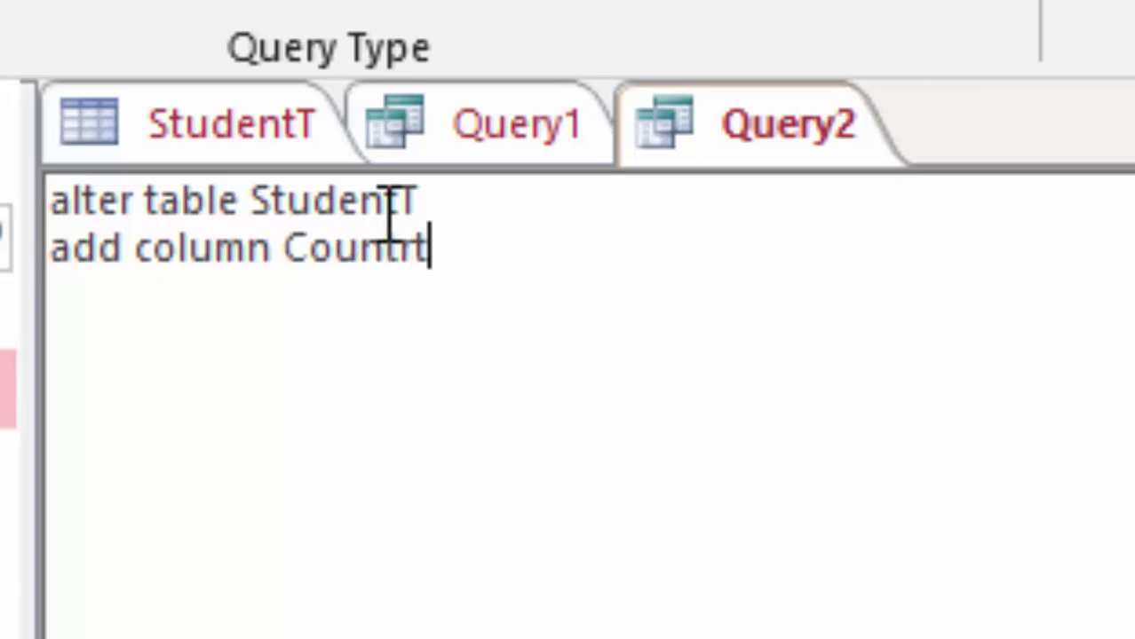
key(BackSpace)
key(BackSpace)
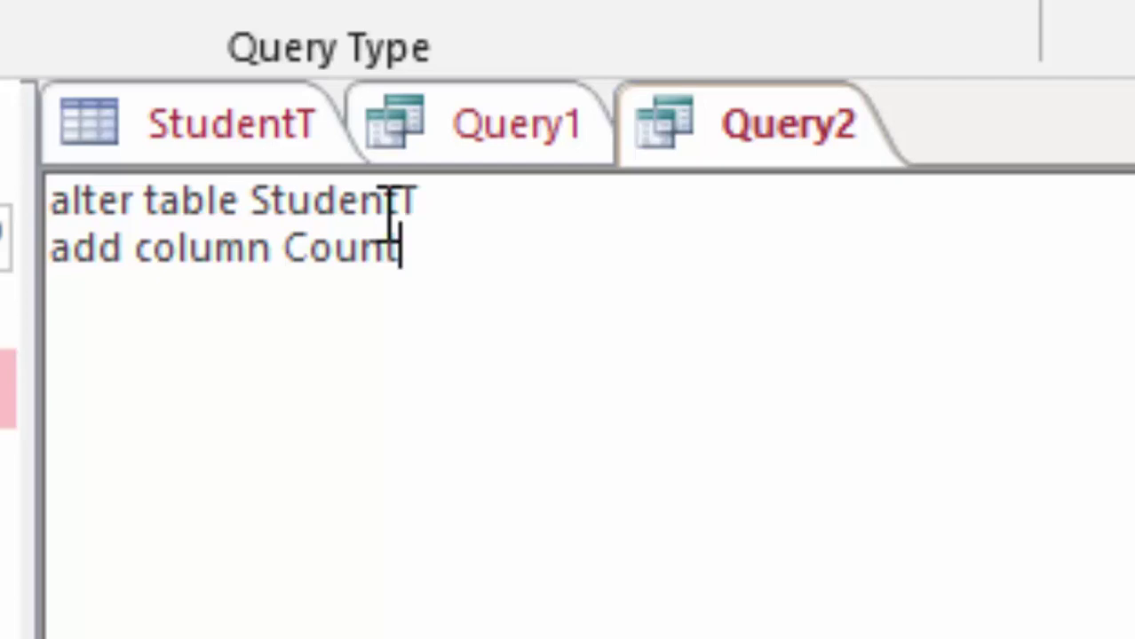
key(BackSpace)
text(tr)
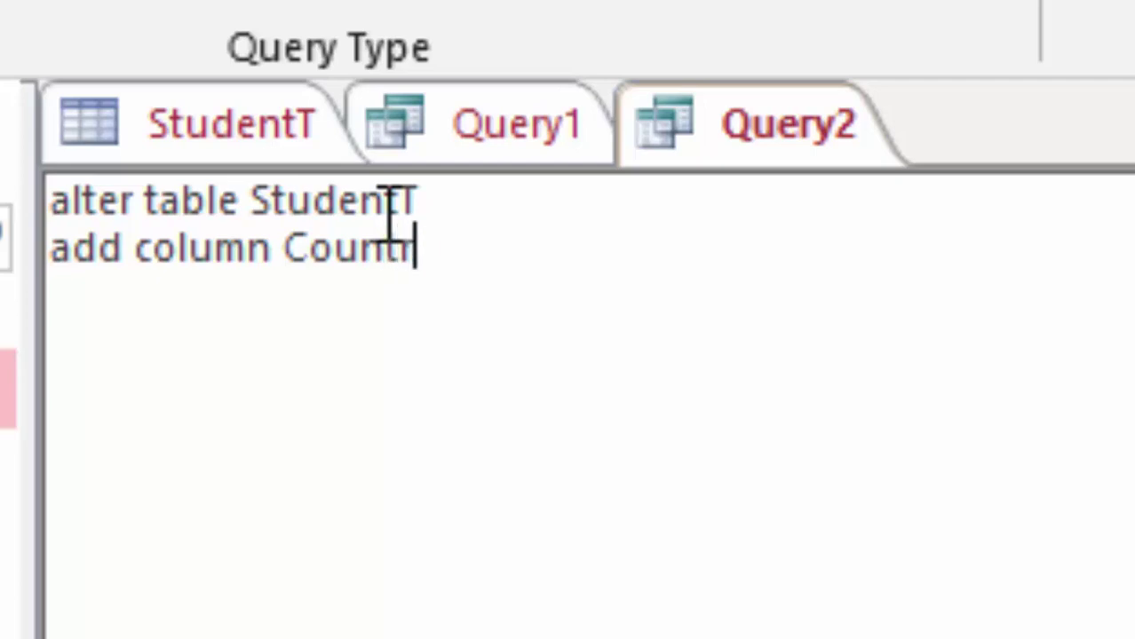
text(y)
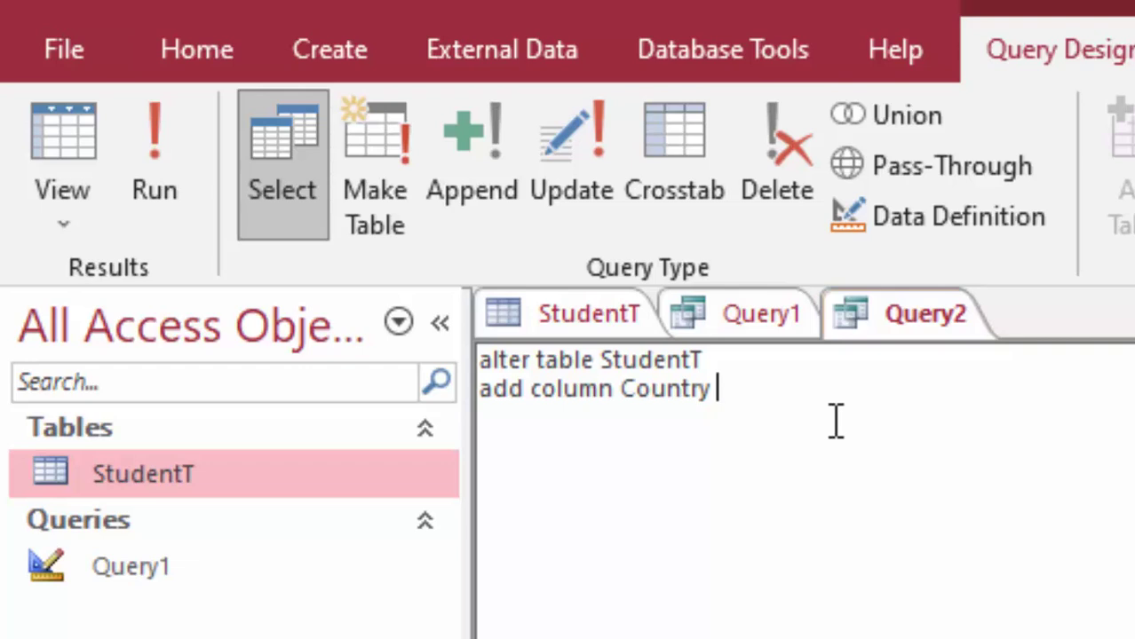
text(text)
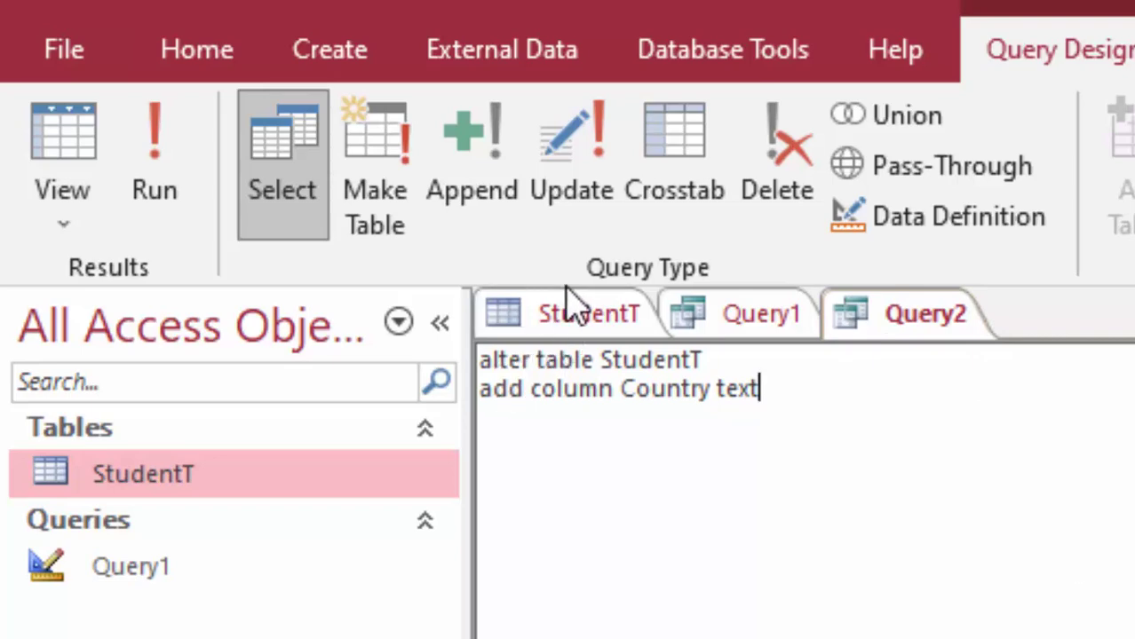
Close the StudentT table tab and save and close Query1, leaving Query2 in front
right_click(573, 317)
click(608, 350)
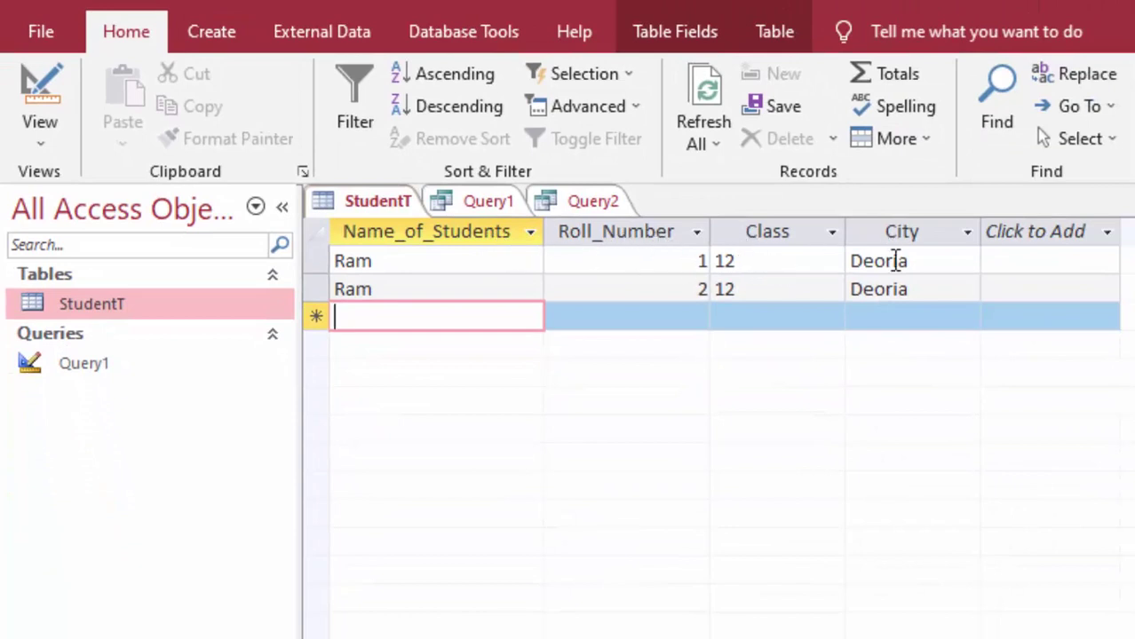
right_click(365, 200)
click(411, 253)
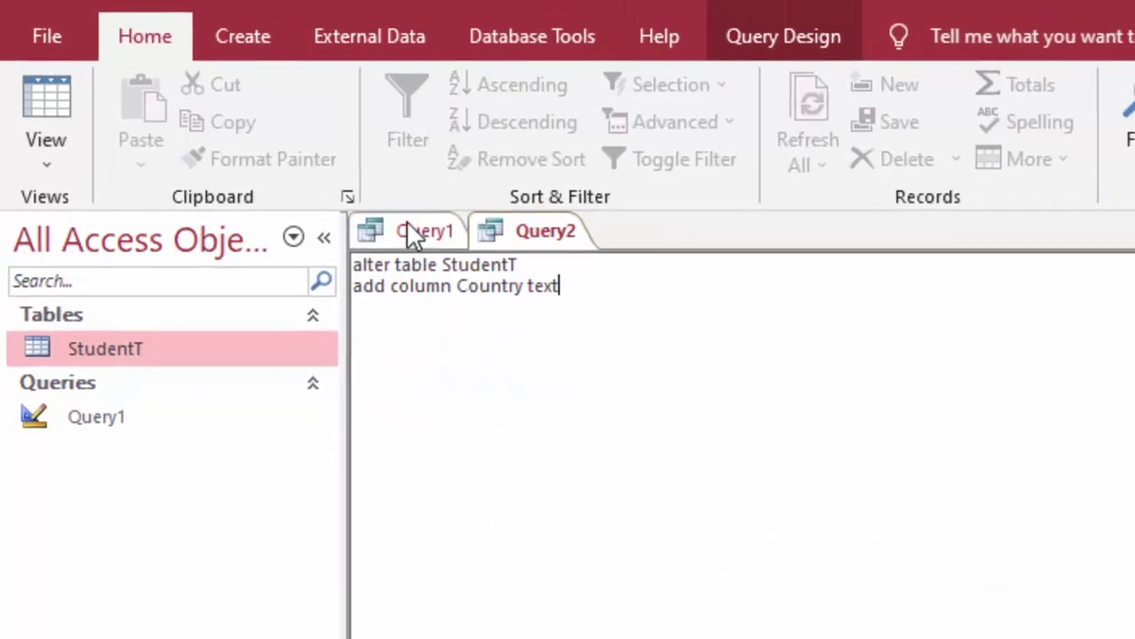
right_click(375, 203)
click(568, 315)
right_click(537, 286)
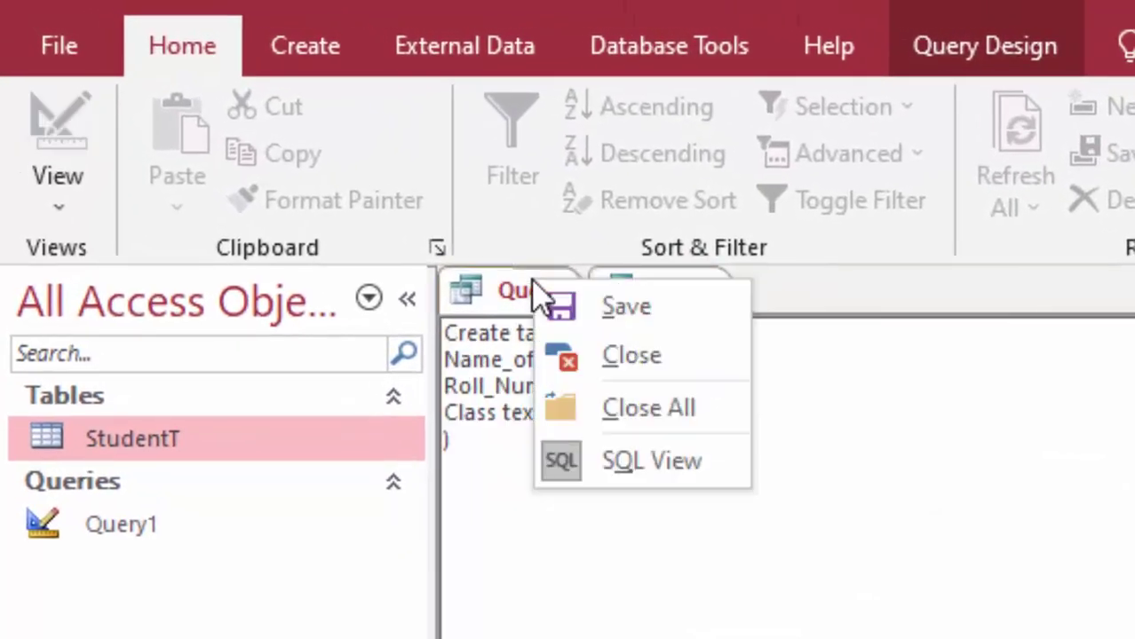
click(595, 361)
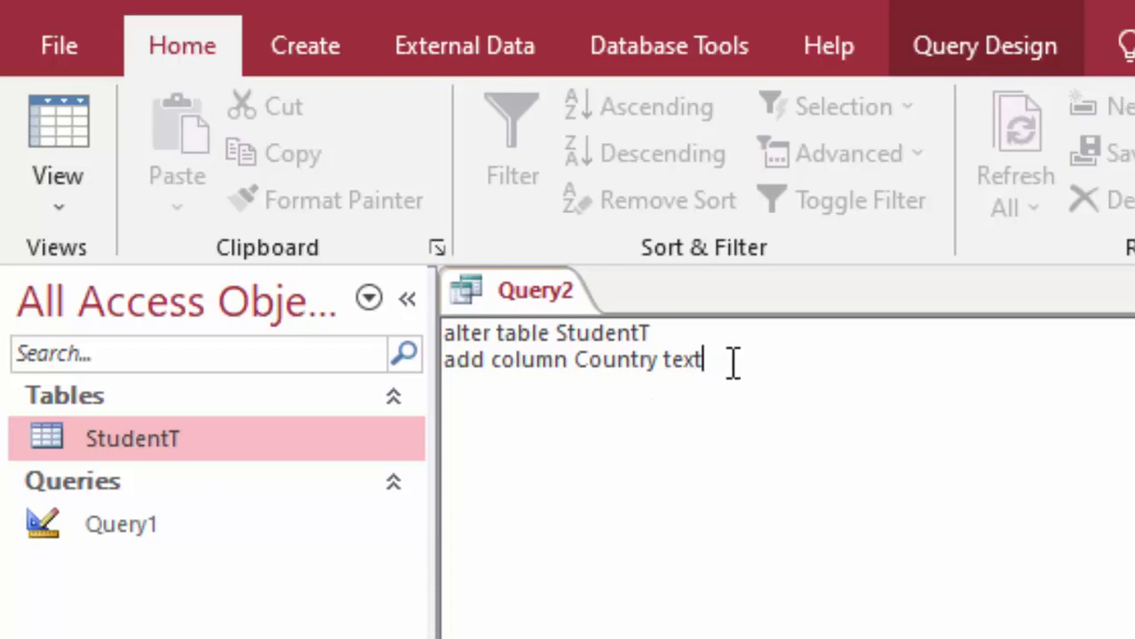
Run Query2's ALTER TABLE statement and select StudentT in the navigation pane
click(666, 327)
drag(647, 327, 556, 326)
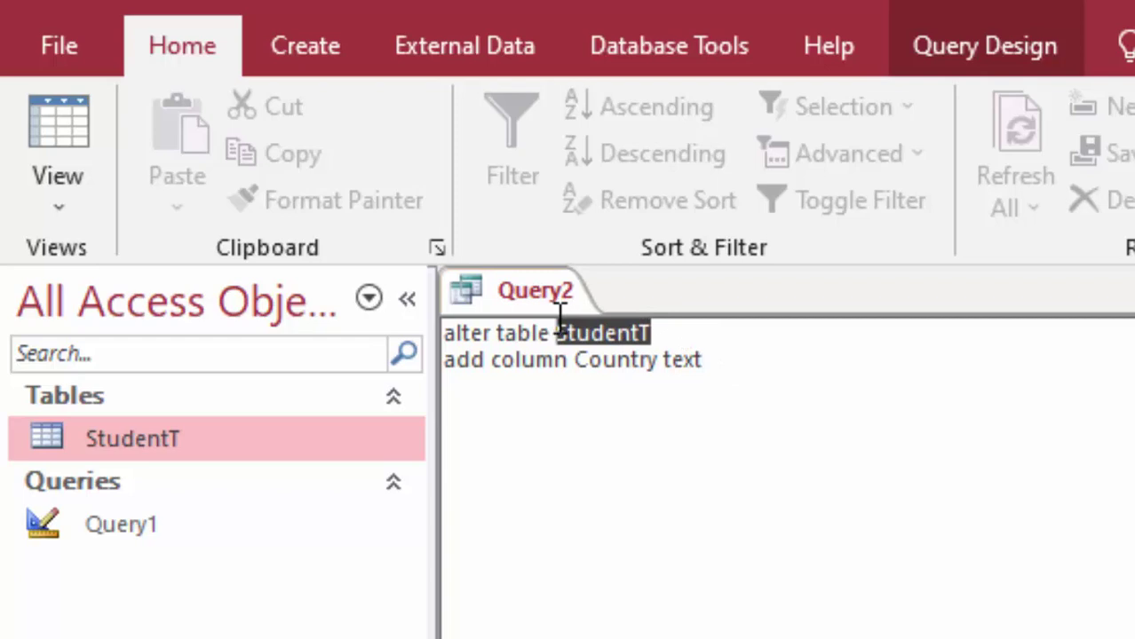
click(955, 53)
click(178, 132)
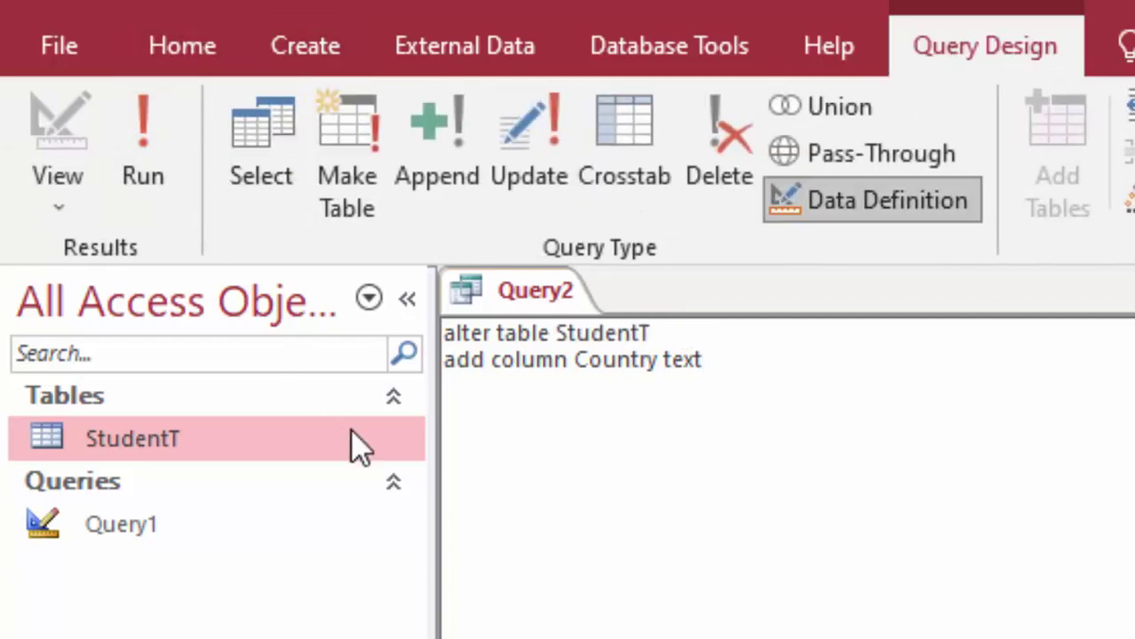
click(220, 448)
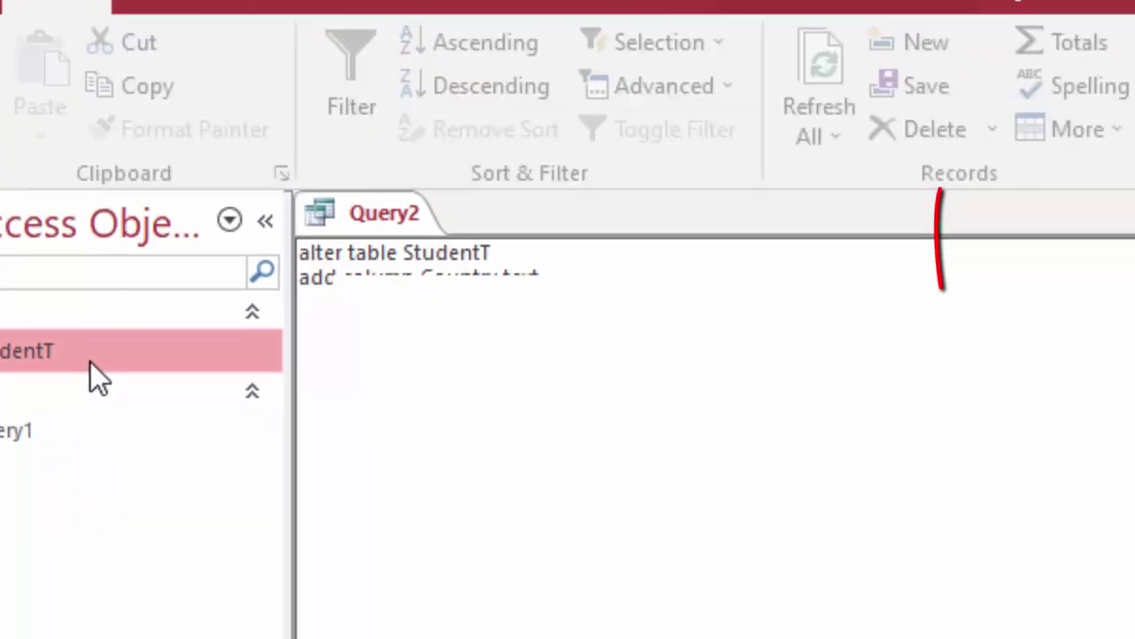
Fill Country with India for both existing StudentT rows and begin a third student's name
double_click(91, 364)
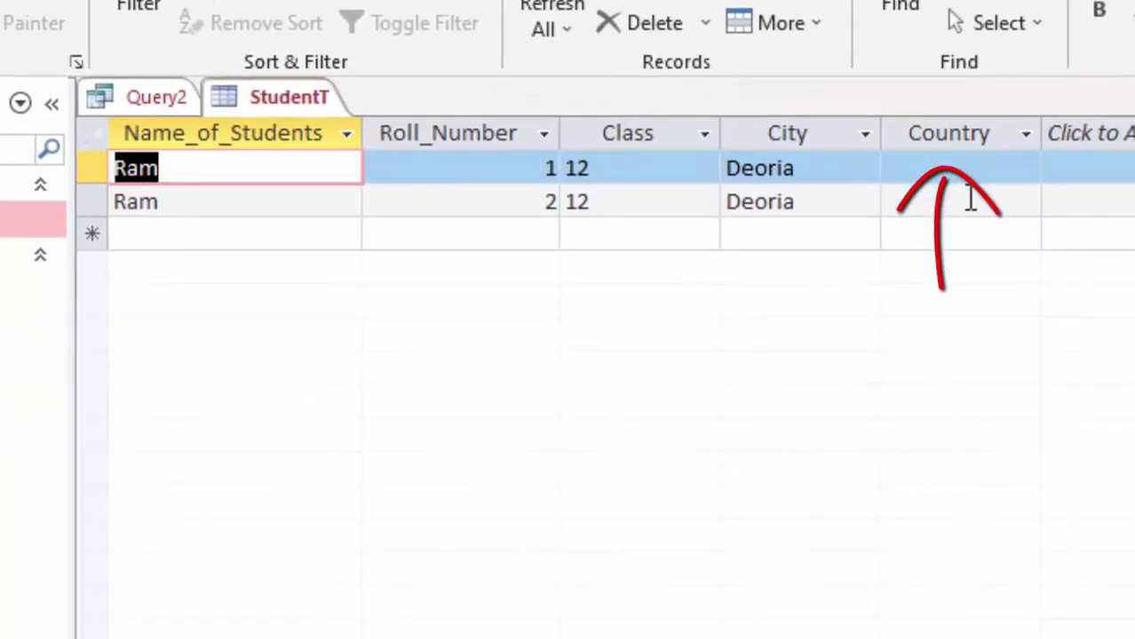
click(961, 177)
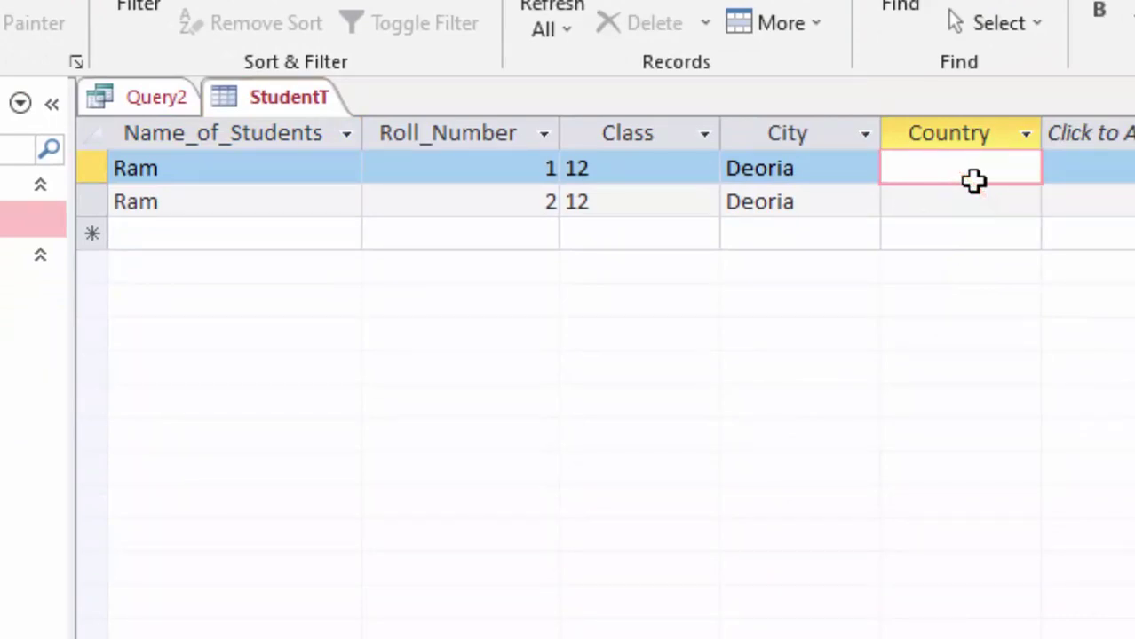
text(In)
text(dia)
key(Tab)
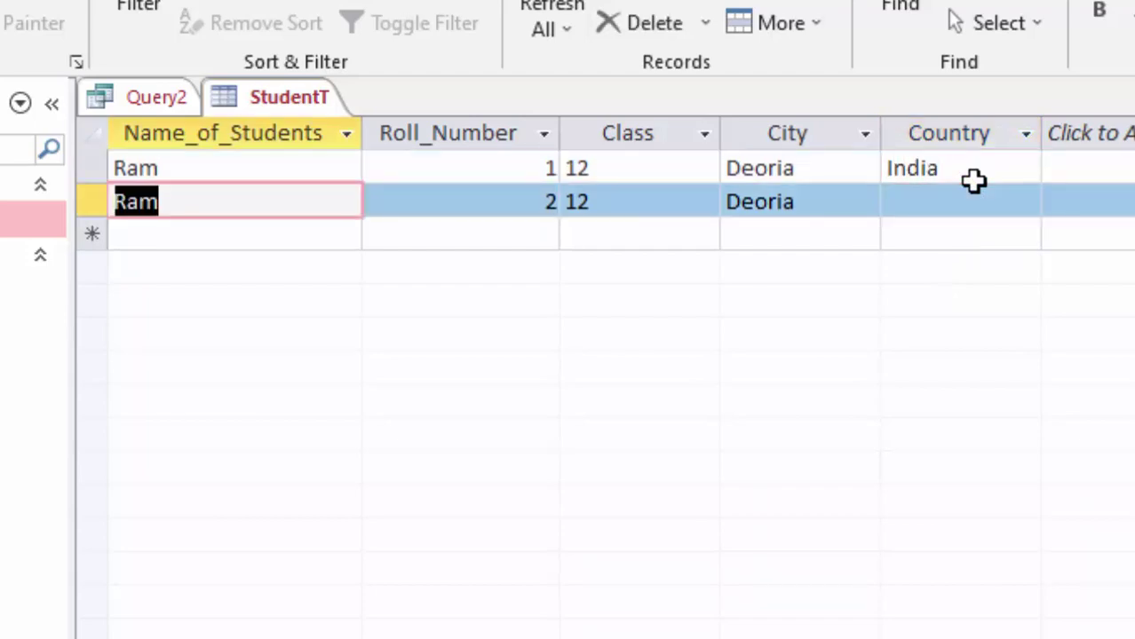
key(Tab)
key(Tab)
key(Tab)
key(Tab)
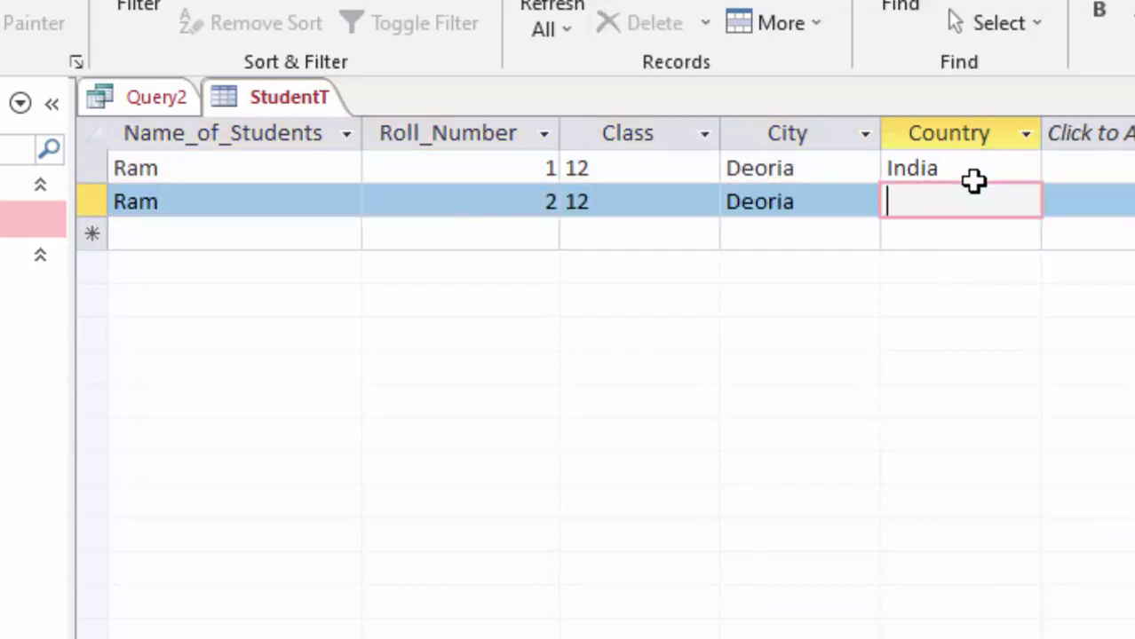
text(Ind)
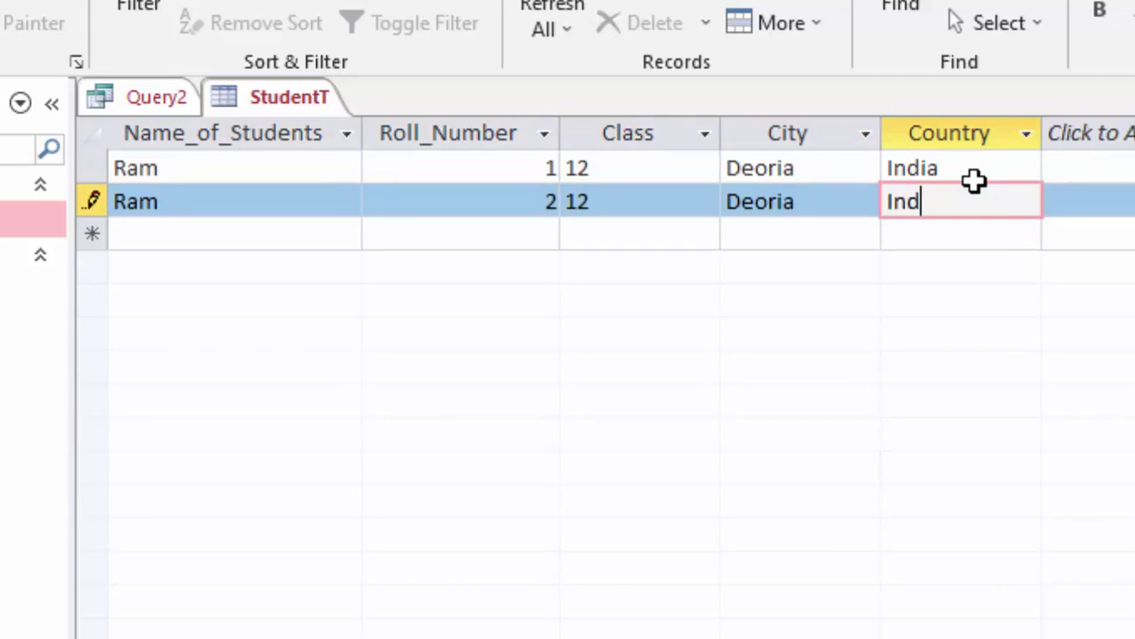
text(ia)
key(Tab)
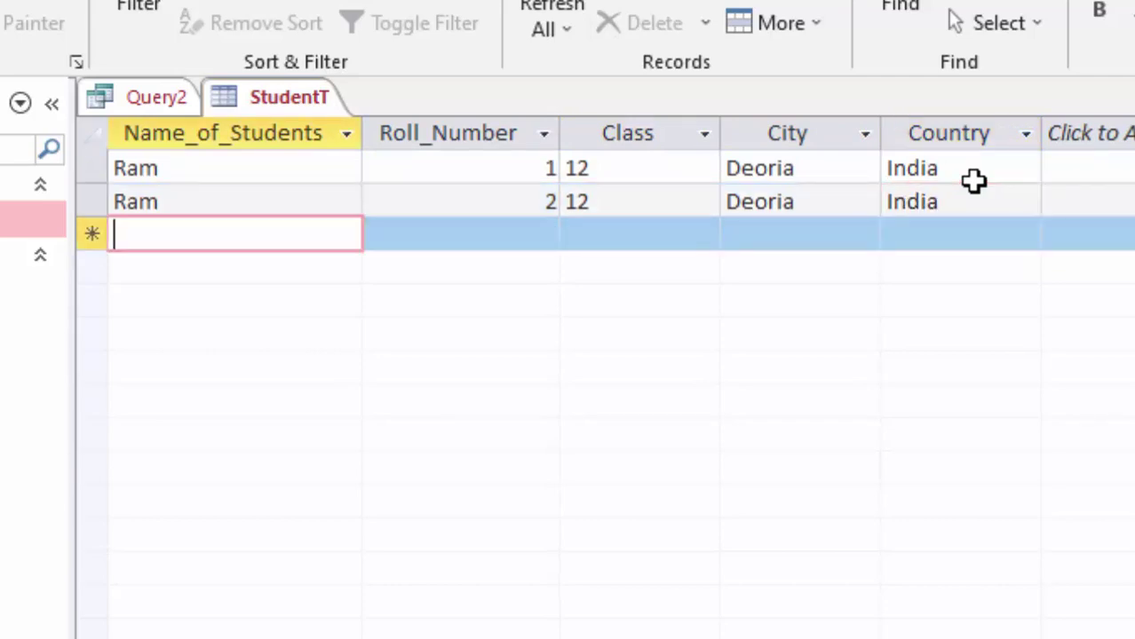
text(Saeed )
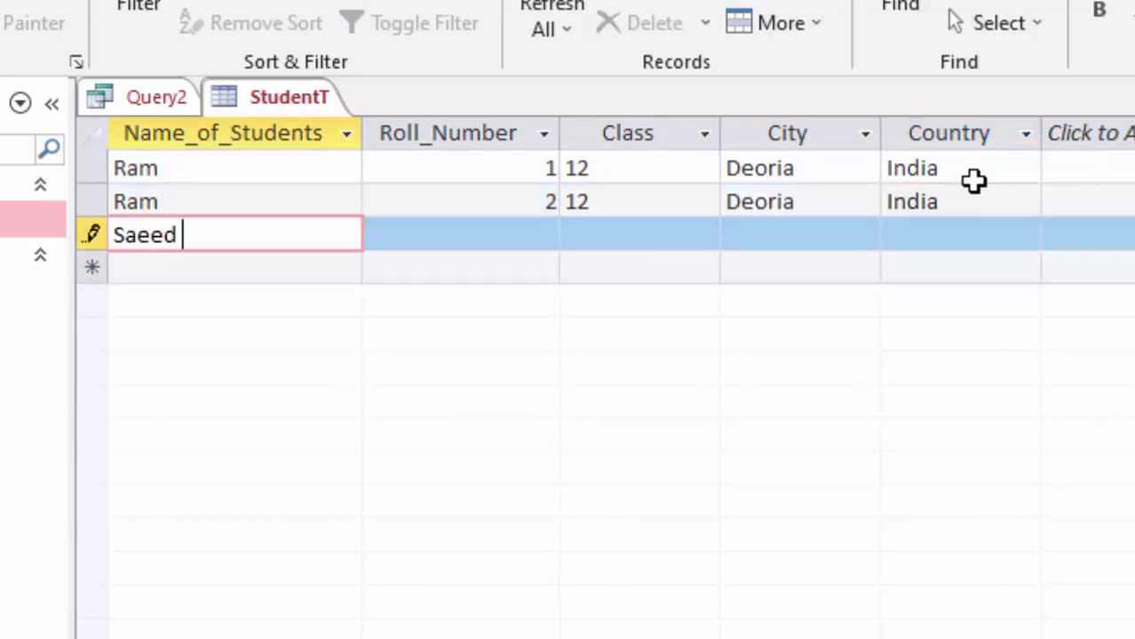
text(An)
text(awar)
Complete the third record with roll number 3, class BCA, city Deoria, country India
key(Tab)
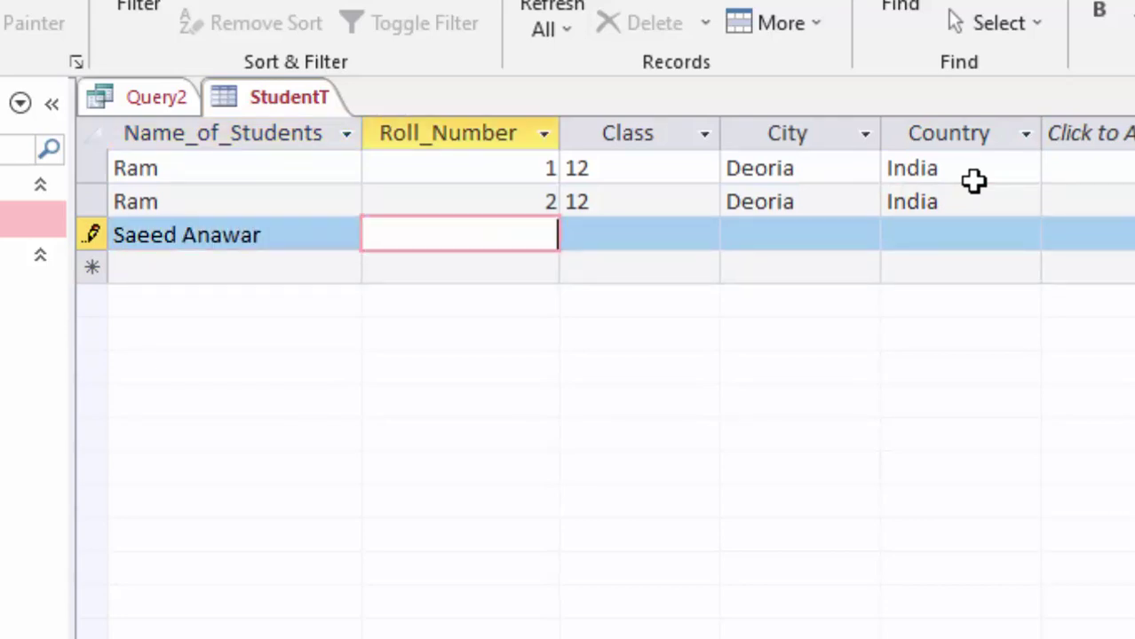
text(3)
key(Tab)
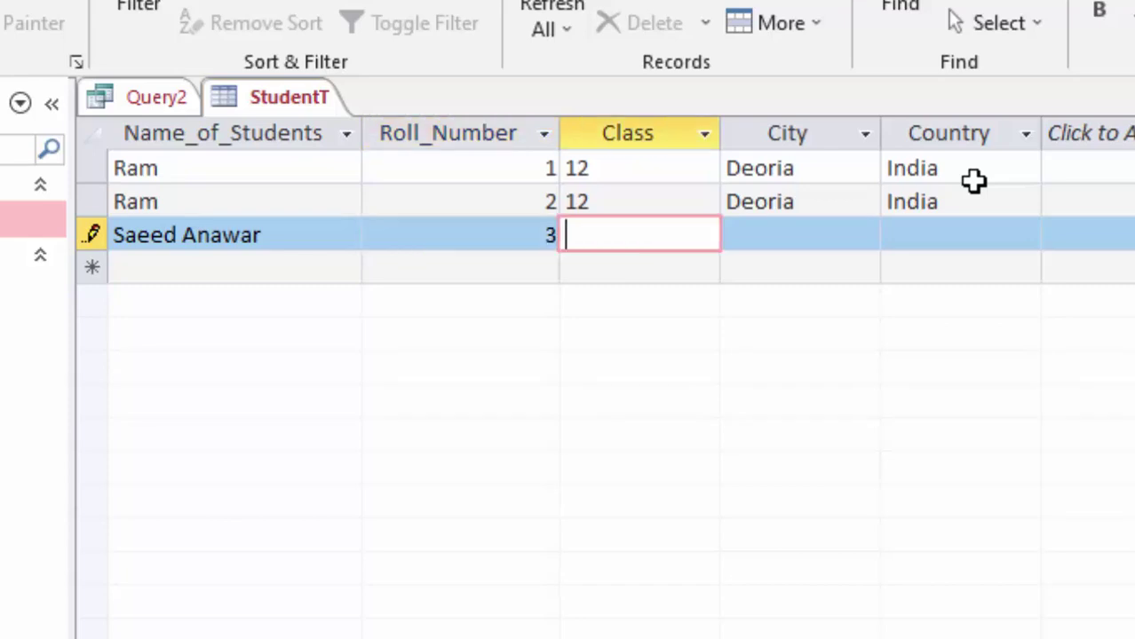
text(BC)
text(A)
key(Tab)
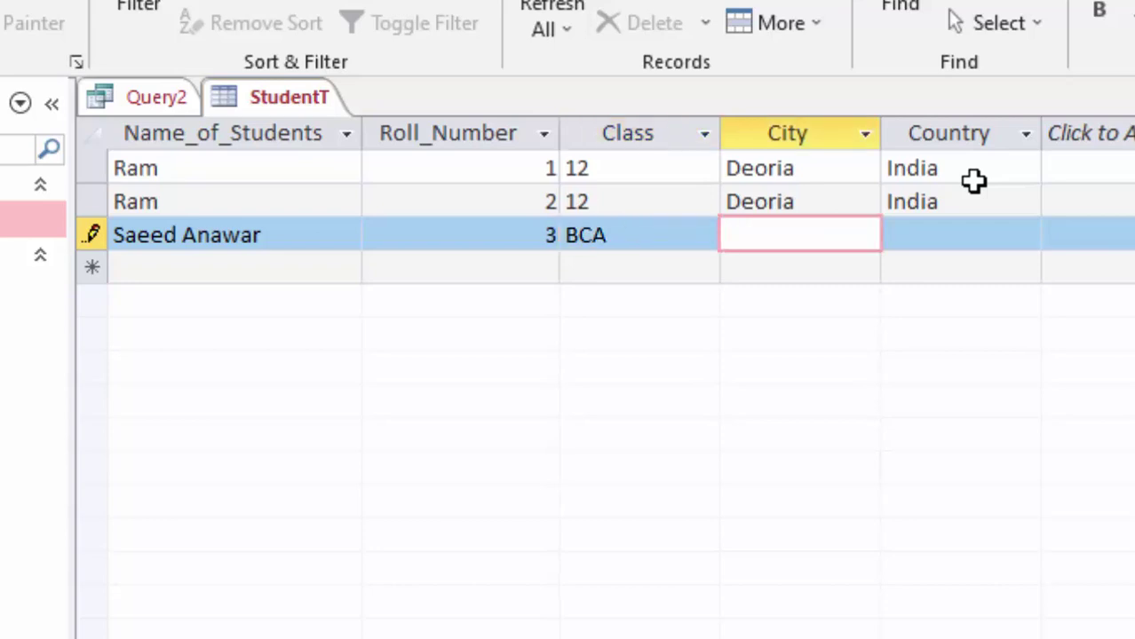
text(Deo)
text(ria)
key(Tab)
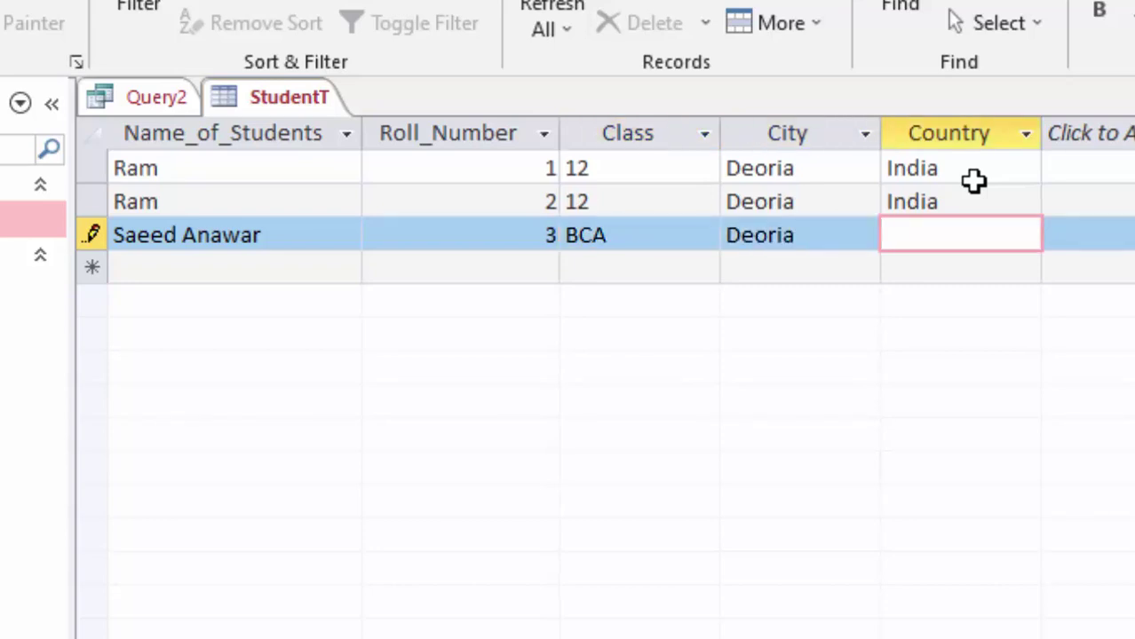
text(Ind)
text(ia)
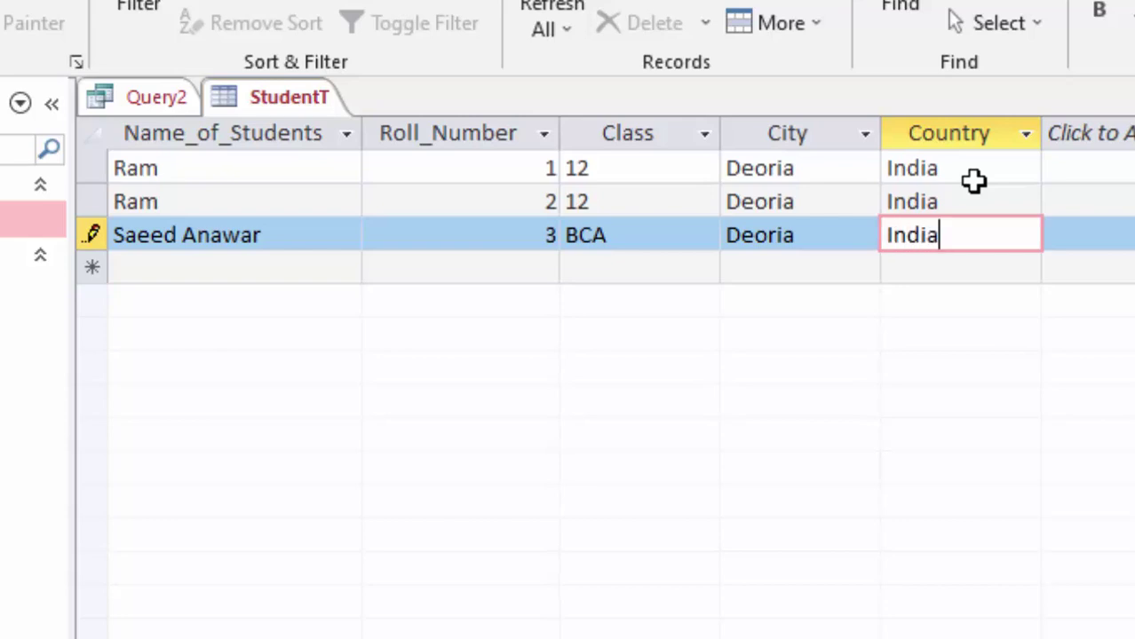